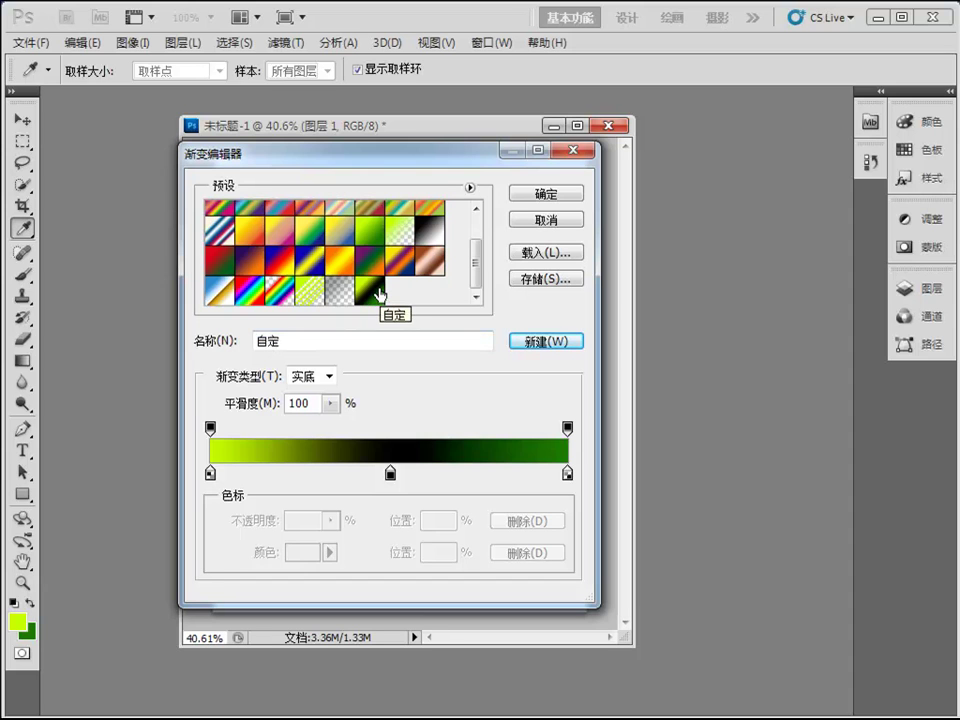
Save the lime-black-green gradient as a second preset under a new name, and delete that duplicate preset.
{"action": "mouse_move", "coordinate": [375, 291]}
{"action": "left_mouse_down"}
{"action": "mouse_move", "coordinate": [386, 281]}
{"action": "mouse_move", "coordinate": [377, 285]}
{"action": "left_mouse_up"}
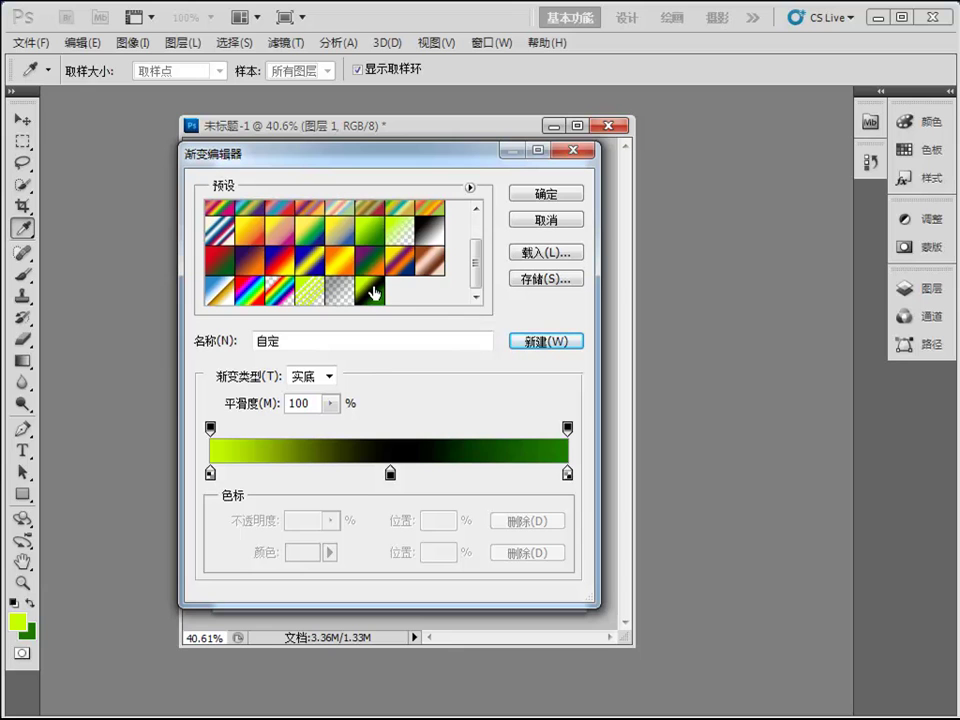
{"action": "right_click", "coordinate": [373, 292]}
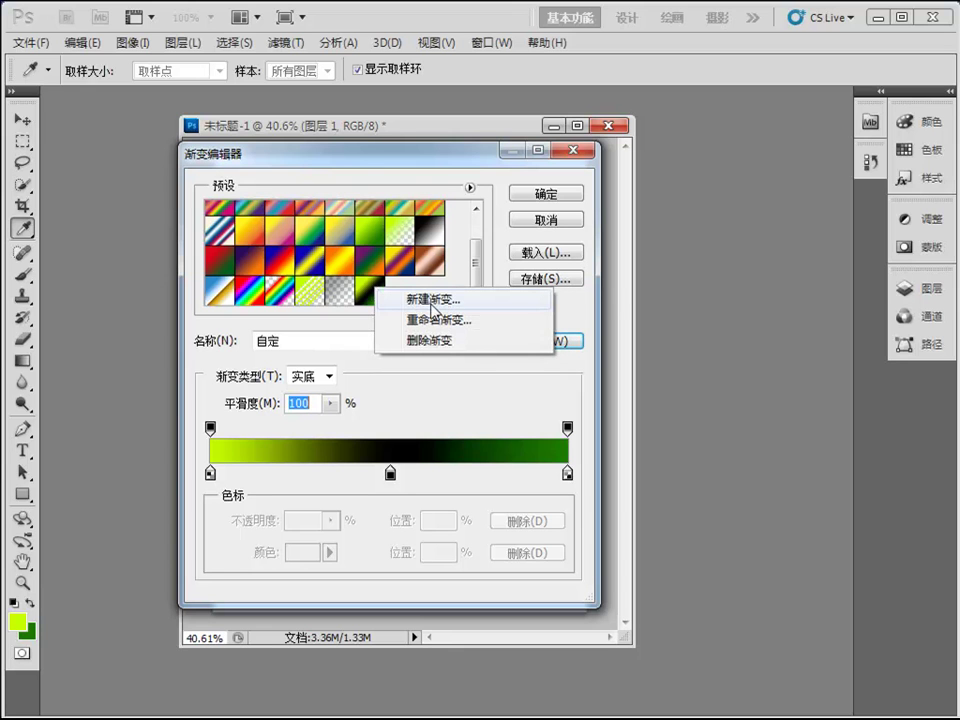
{"action": "left_click", "coordinate": [432, 309]}
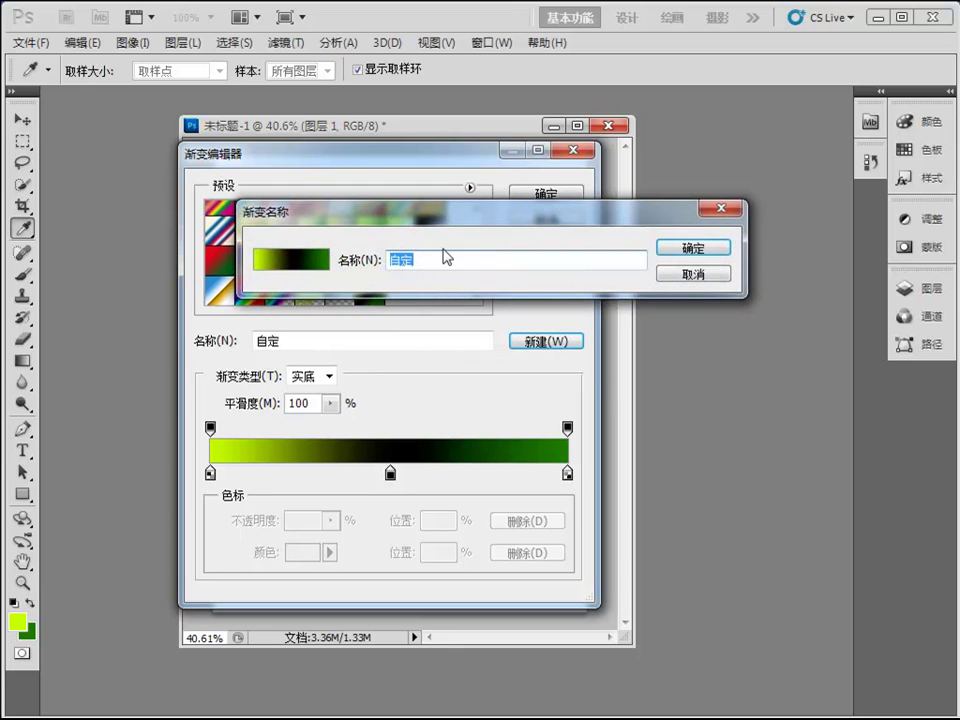
{"action": "left_click_drag", "start_coordinate": [474, 210], "coordinate": [434, 361]}
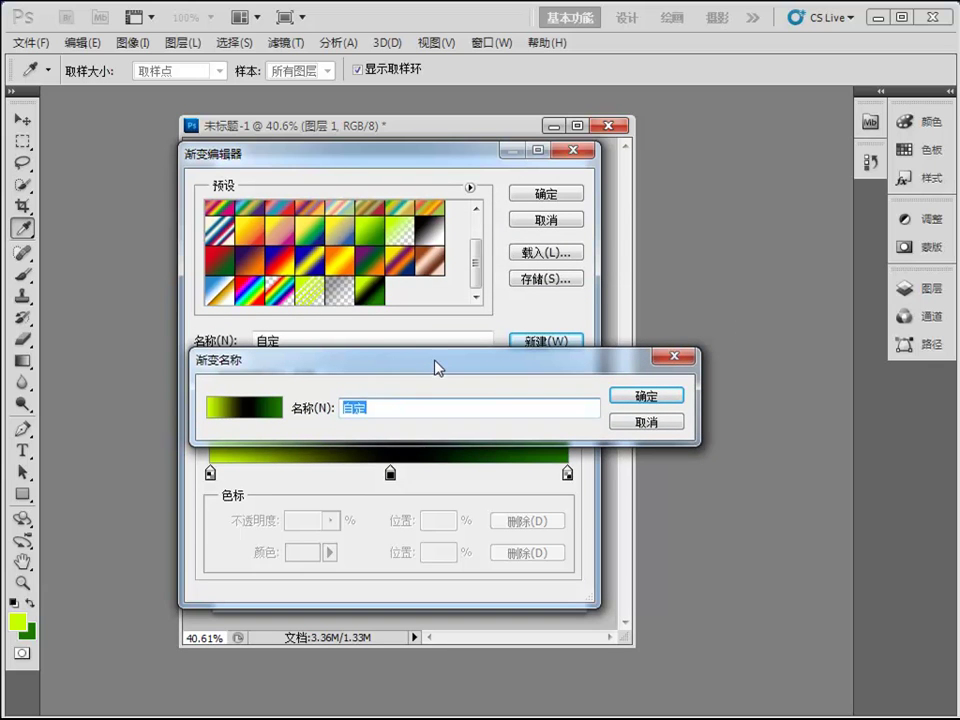
{"action": "type", "text": "muhtar"}
{"action": "left_click", "coordinate": [652, 396]}
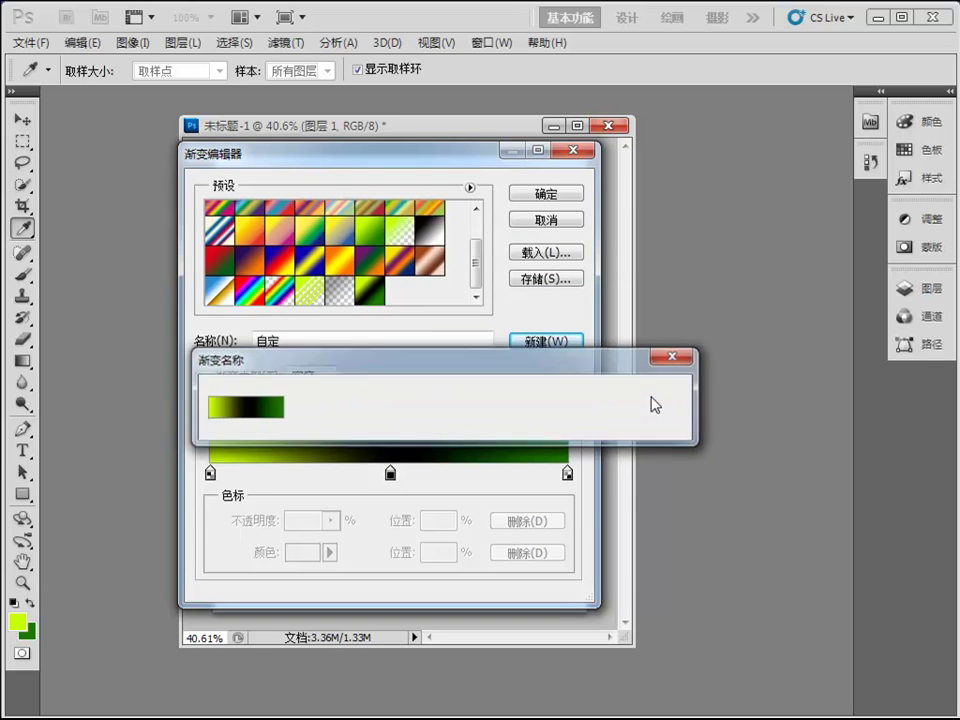
{"action": "right_click", "coordinate": [408, 295]}
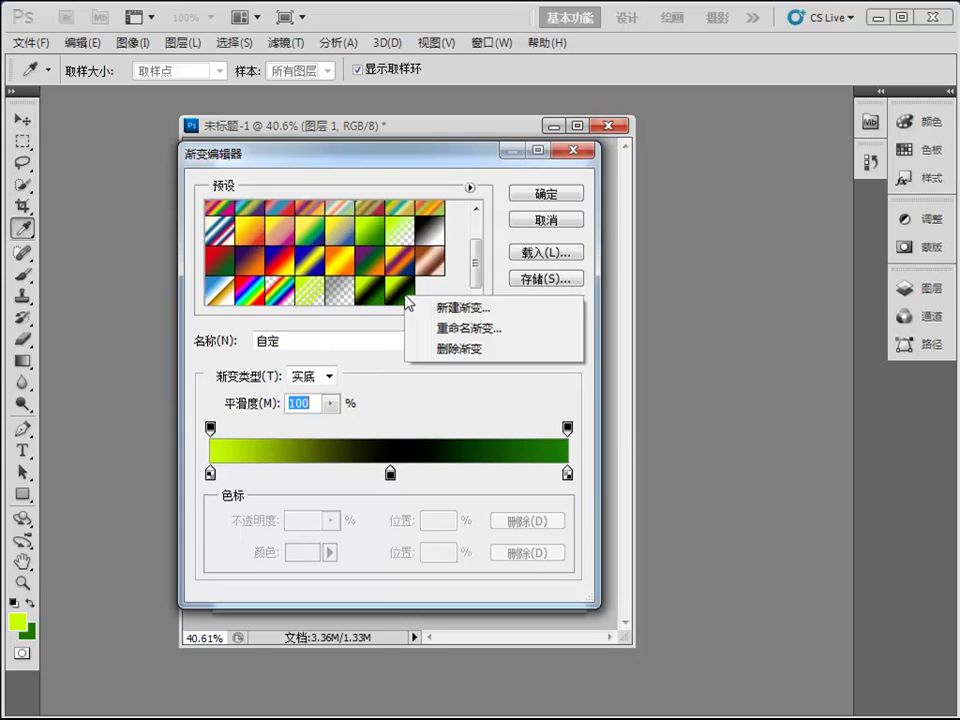
{"action": "left_click", "coordinate": [446, 350]}
Rename the remaining lime-black-green gradient preset to "xmrit".
{"action": "right_click", "coordinate": [377, 299]}
{"action": "left_click", "coordinate": [420, 330]}
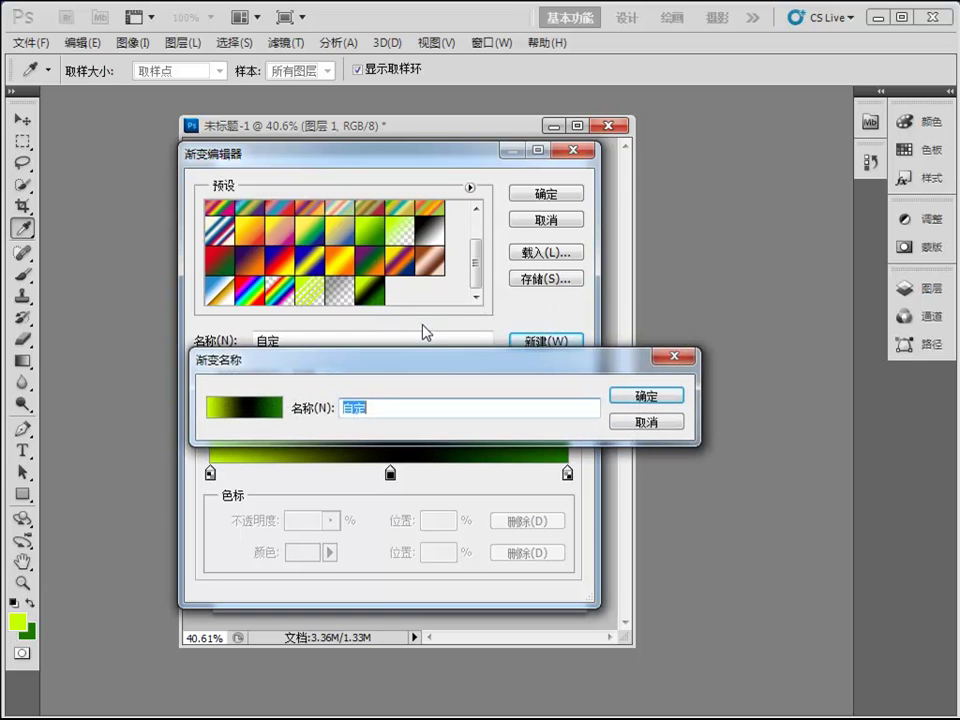
{"action": "type", "text": "xmrit"}
{"action": "left_click", "coordinate": [648, 397]}
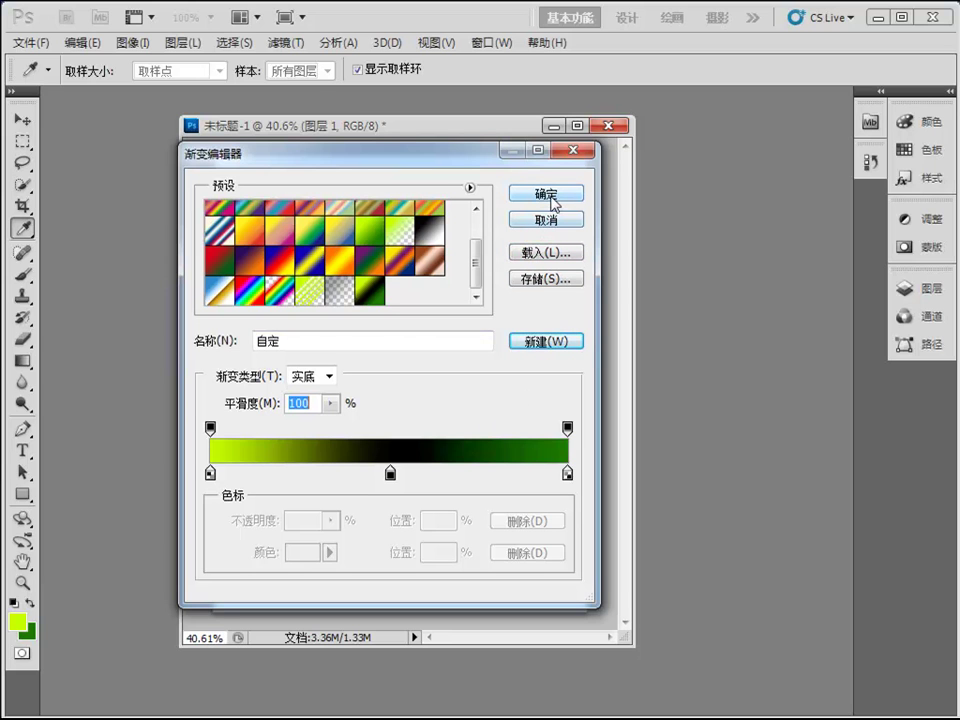
Choose the foreground-to-background gradient preset (前景色到背景色渐变) and accept it as the active gradient.
{"action": "left_click", "coordinate": [398, 232]}
{"action": "left_click", "coordinate": [366, 237]}
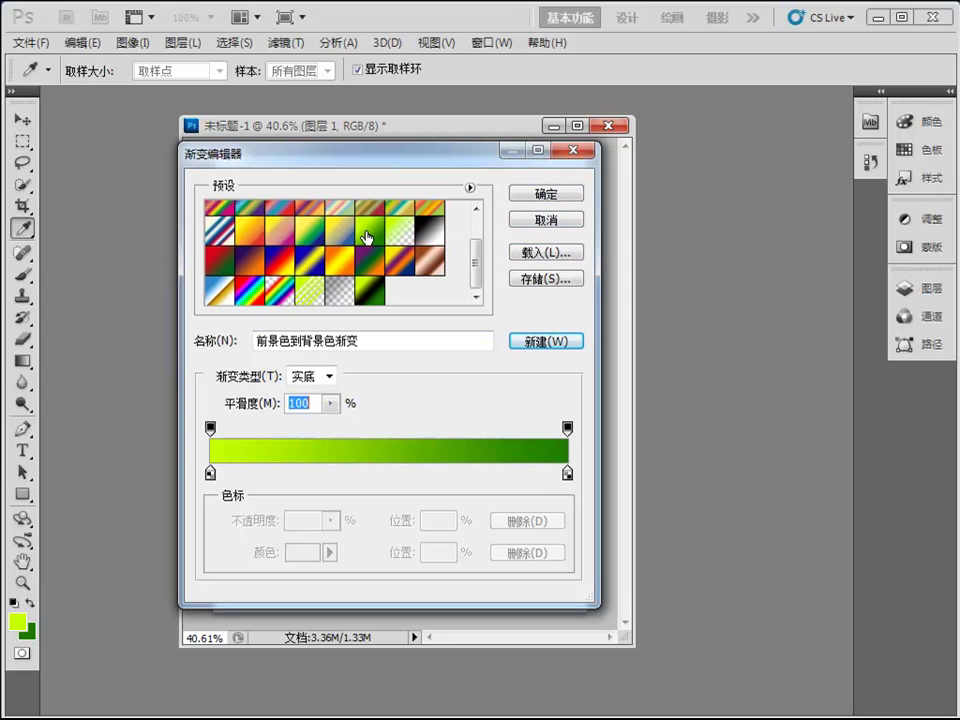
{"action": "left_click", "coordinate": [544, 196]}
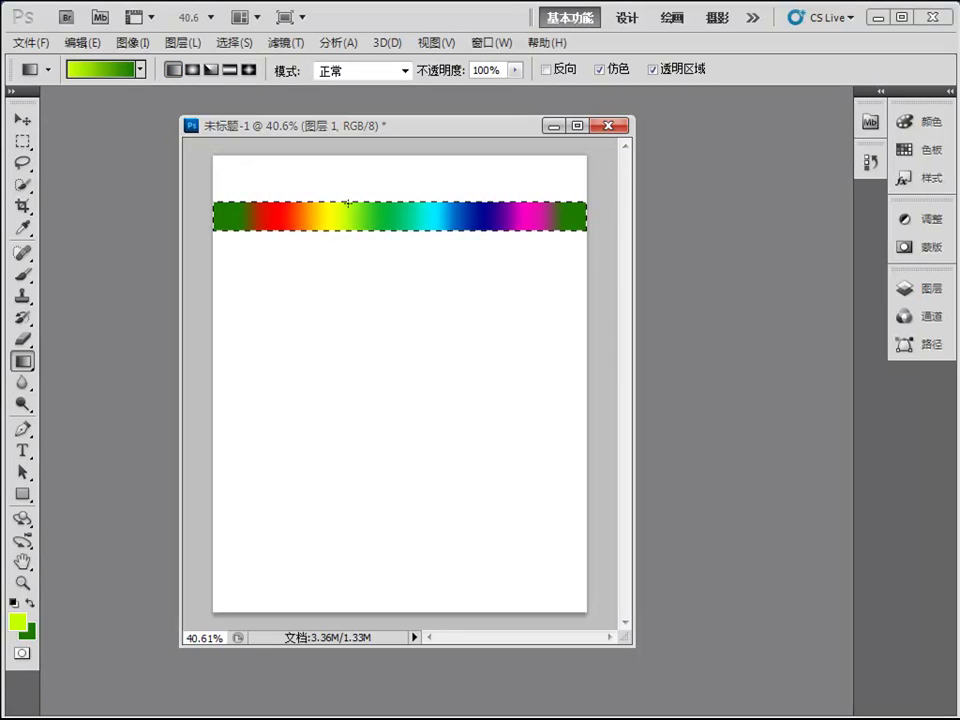
Try the lime-to-green linear gradient on the selected strip in several directions and lengths.
{"action": "left_click_drag", "start_coordinate": [374, 263], "coordinate": [372, 268]}
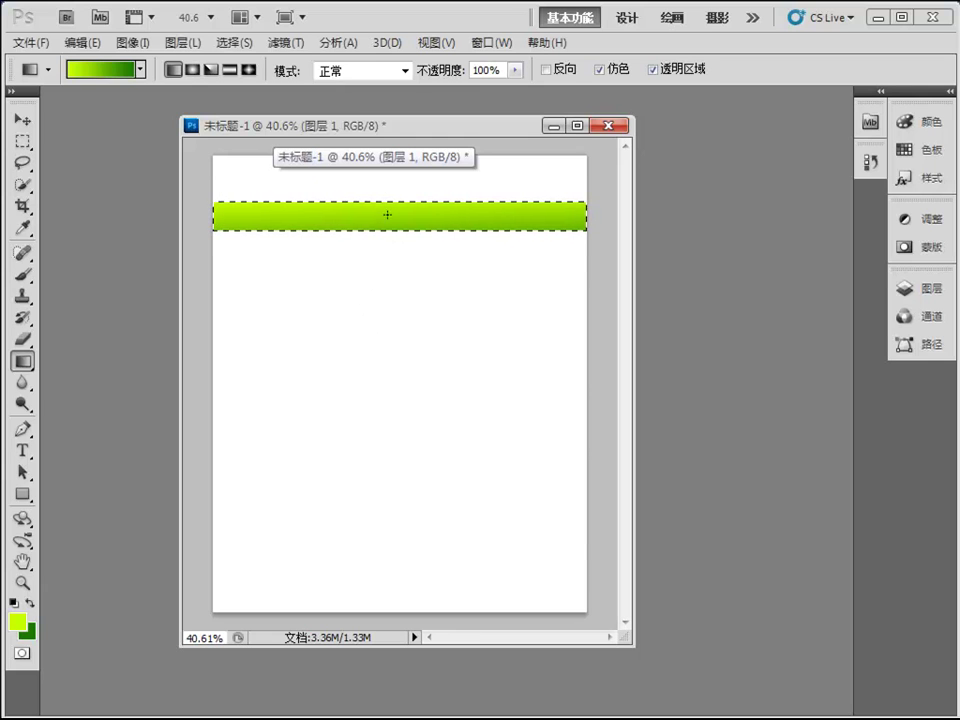
{"action": "left_click_drag", "start_coordinate": [392, 195], "coordinate": [530, 402]}
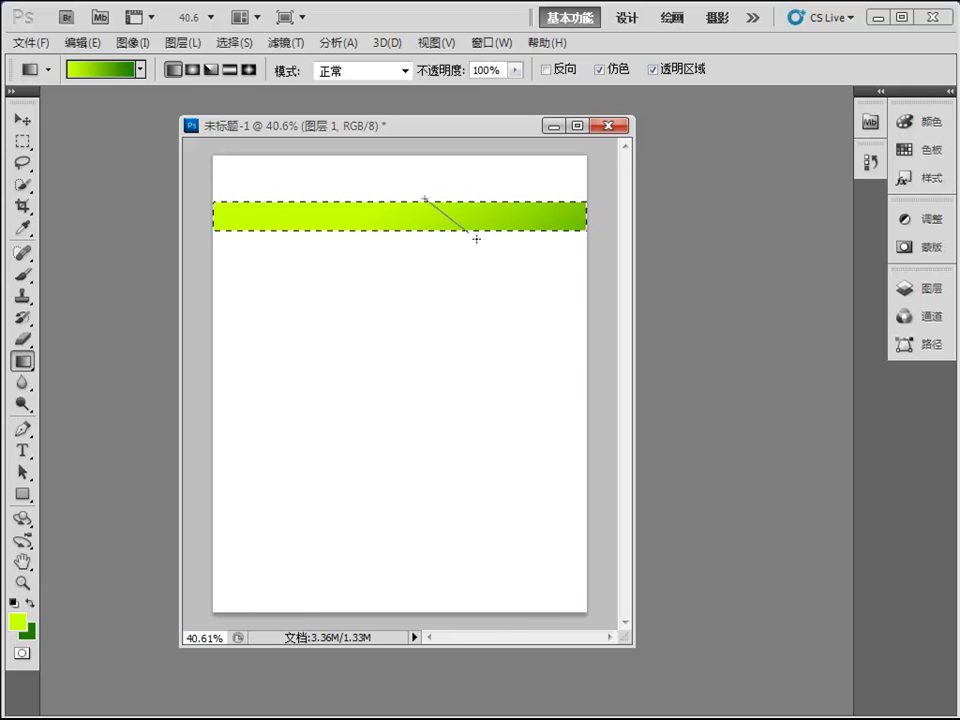
{"action": "left_click_drag", "start_coordinate": [443, 208], "coordinate": [475, 240]}
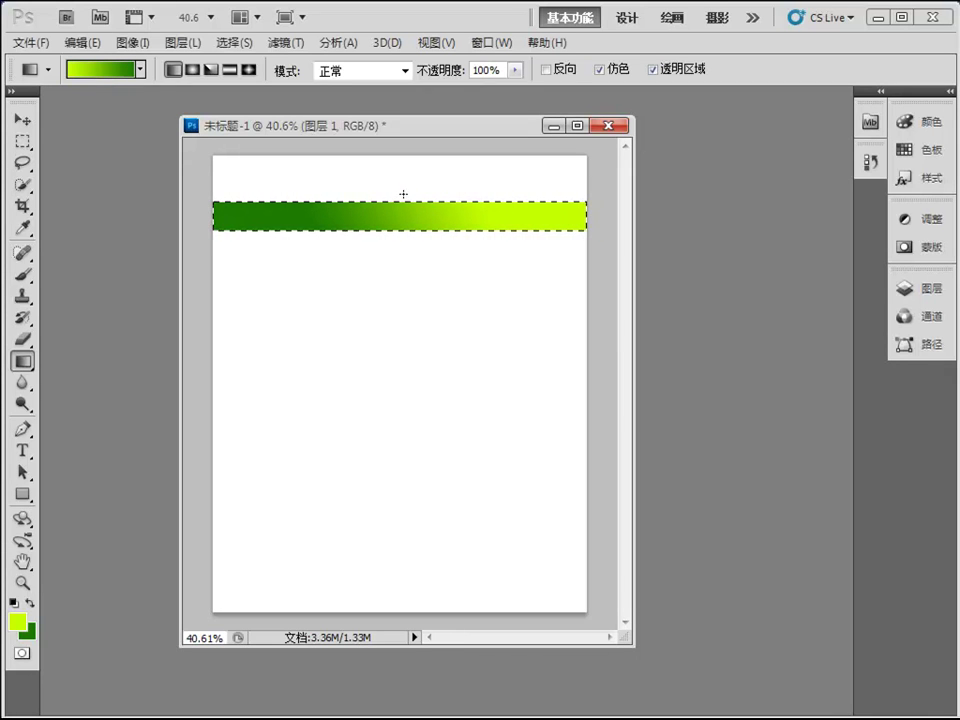
{"action": "mouse_move", "coordinate": [407, 256]}
{"action": "left_mouse_down"}
{"action": "mouse_move", "coordinate": [403, 277]}
{"action": "mouse_move", "coordinate": [412, 261]}
{"action": "mouse_move", "coordinate": [404, 265]}
{"action": "left_mouse_up"}
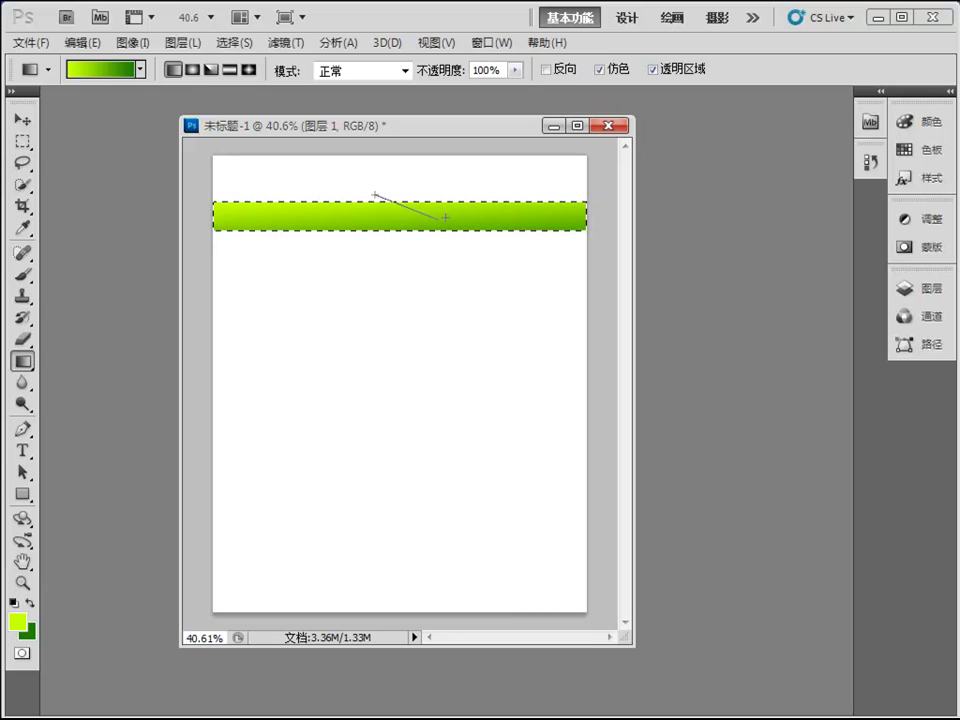
{"action": "left_click_drag", "start_coordinate": [464, 240], "coordinate": [434, 279]}
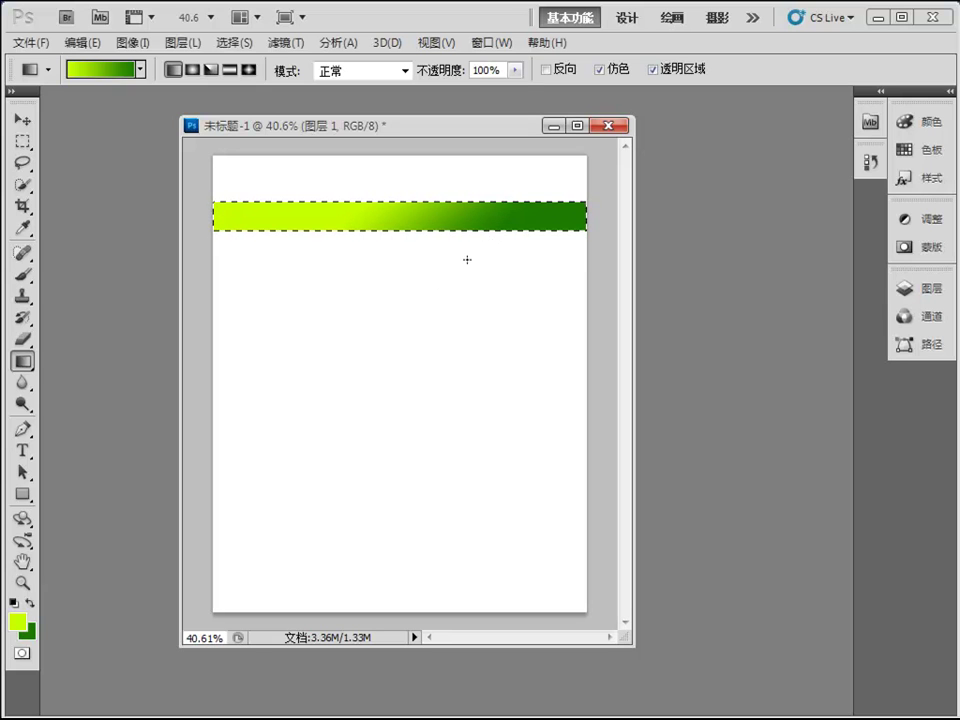
{"action": "left_click_drag", "start_coordinate": [399, 231], "coordinate": [399, 267]}
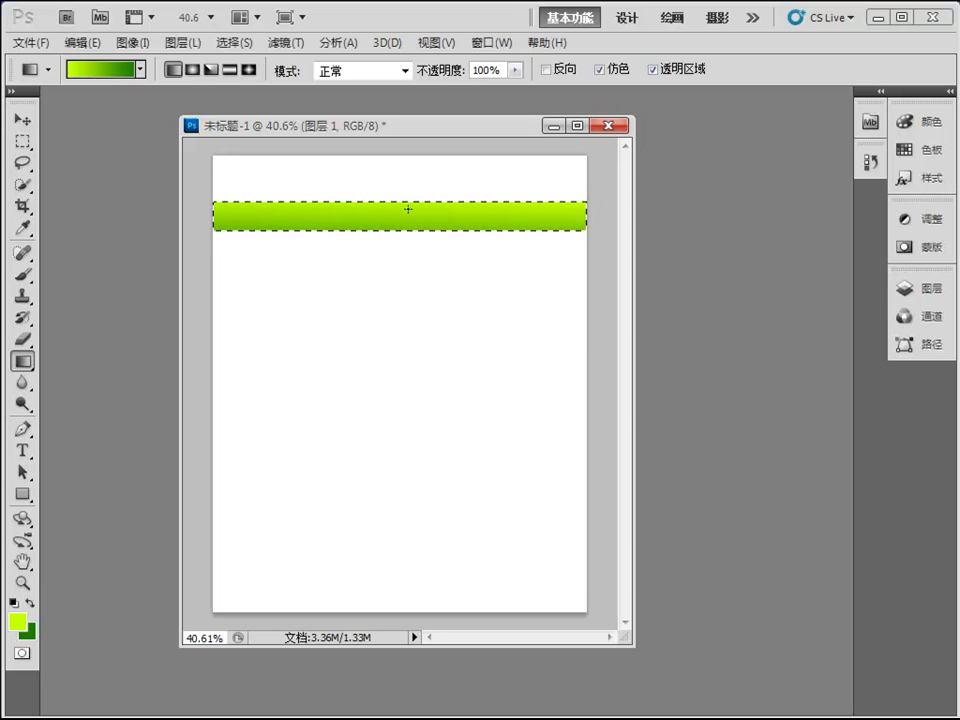
Fill the selected strip with the gradient running from lime at its upper edge to dark green below, and deselect.
{"action": "left_click_drag", "start_coordinate": [406, 233], "coordinate": [410, 228]}
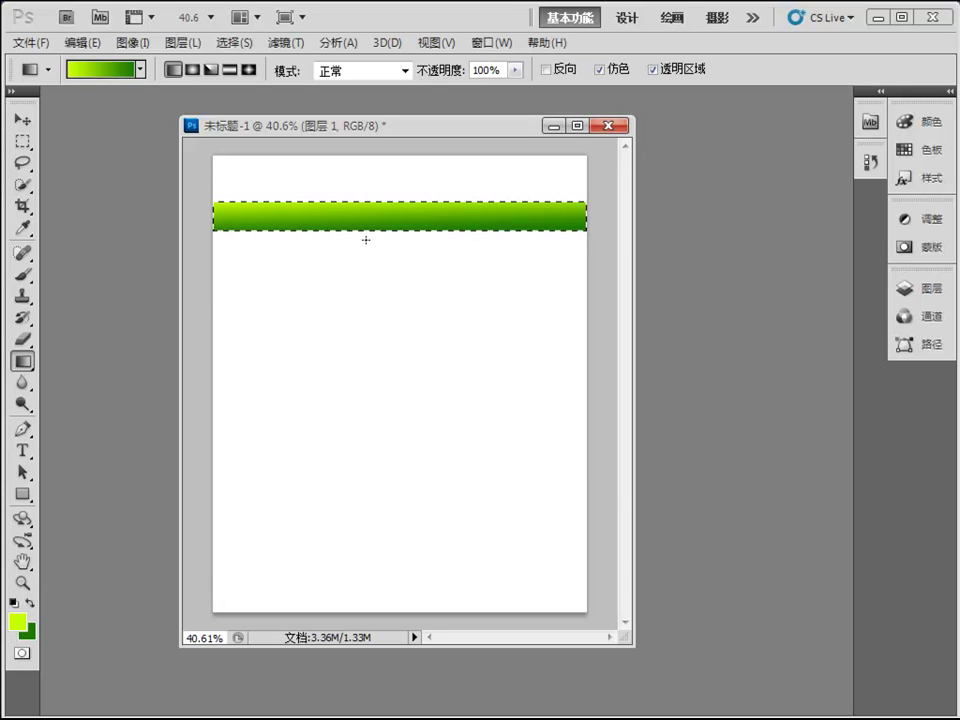
{"action": "key", "text": "ctrl+d"}
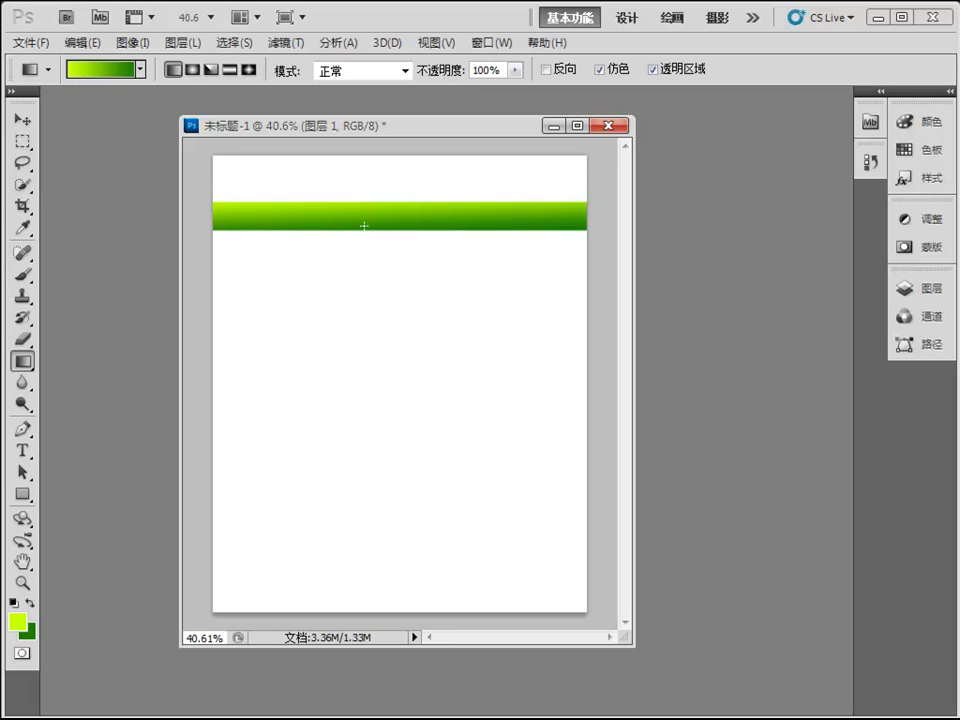
Try a drop shadow on 图层 1 in its blending options, toggling the effect off and on to compare.
{"action": "left_click", "coordinate": [933, 290]}
{"action": "right_click", "coordinate": [763, 367]}
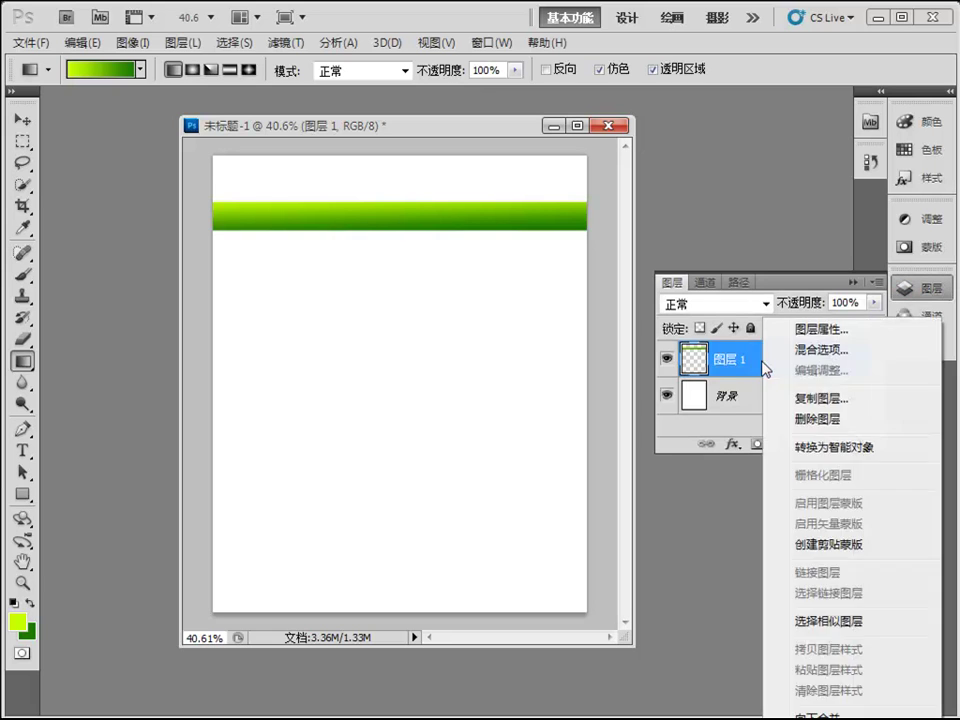
{"action": "left_click", "coordinate": [837, 352]}
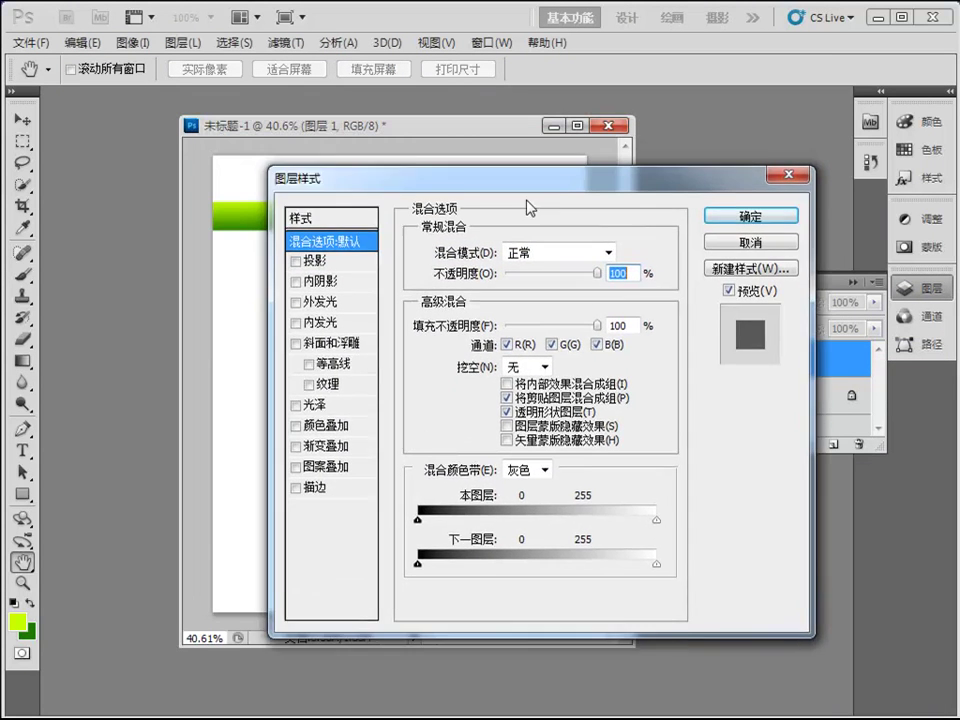
{"action": "left_click_drag", "start_coordinate": [497, 184], "coordinate": [563, 236]}
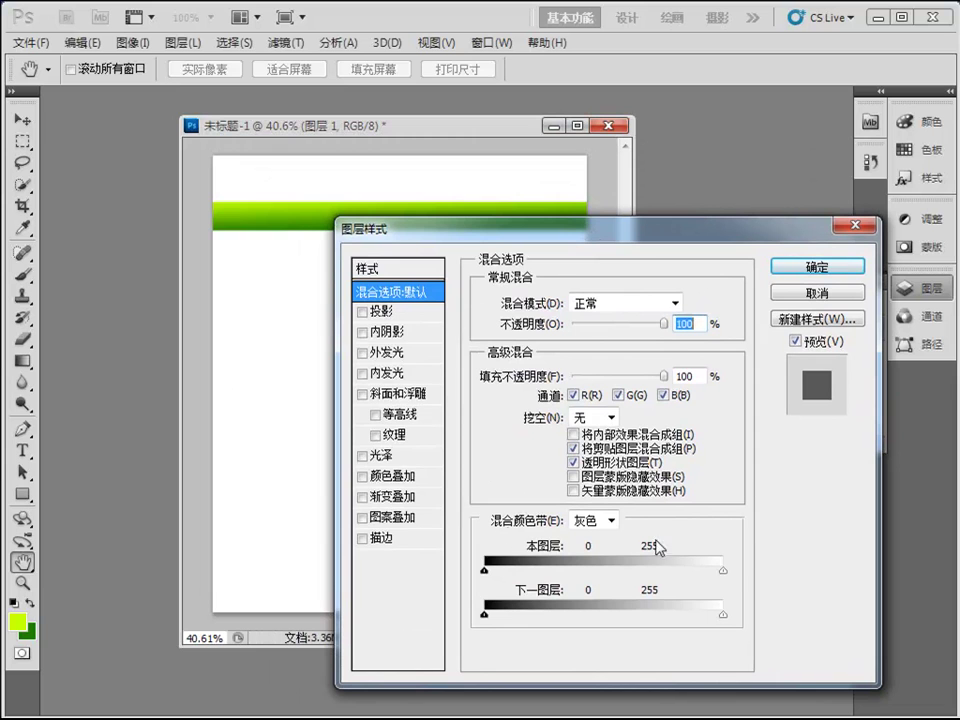
{"action": "left_click", "coordinate": [380, 313]}
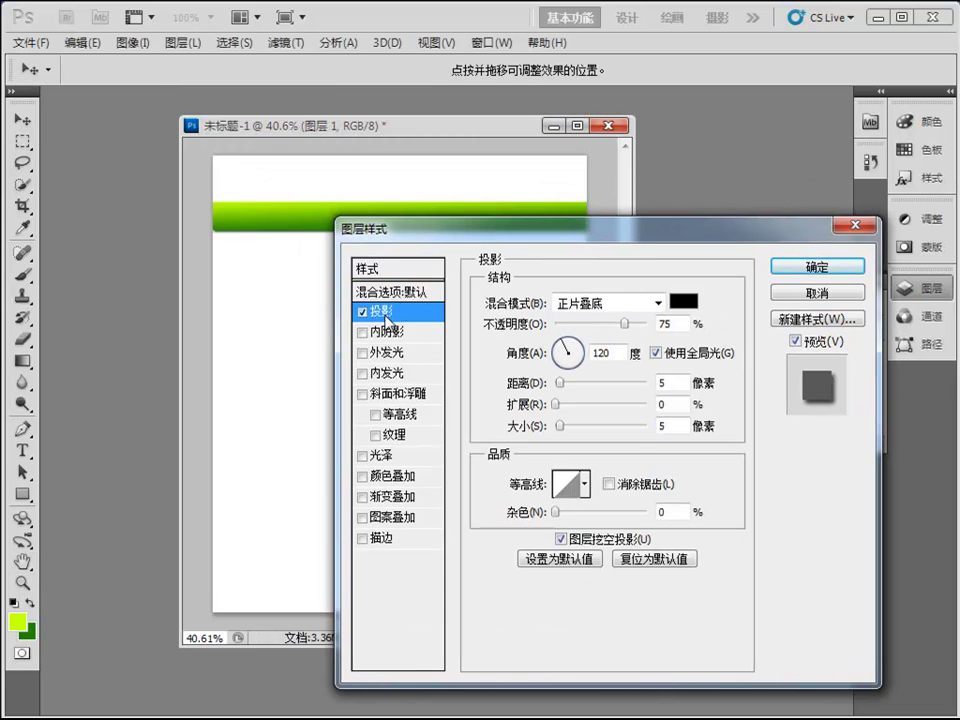
{"action": "left_click_drag", "start_coordinate": [501, 232], "coordinate": [369, 293]}
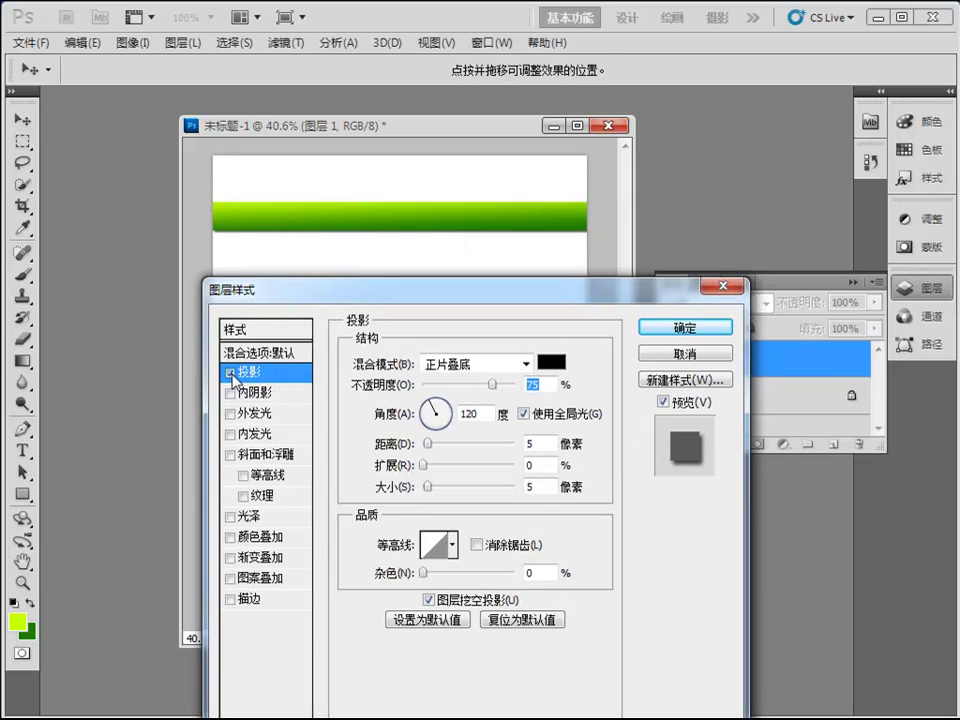
{"action": "left_click", "coordinate": [231, 373]}
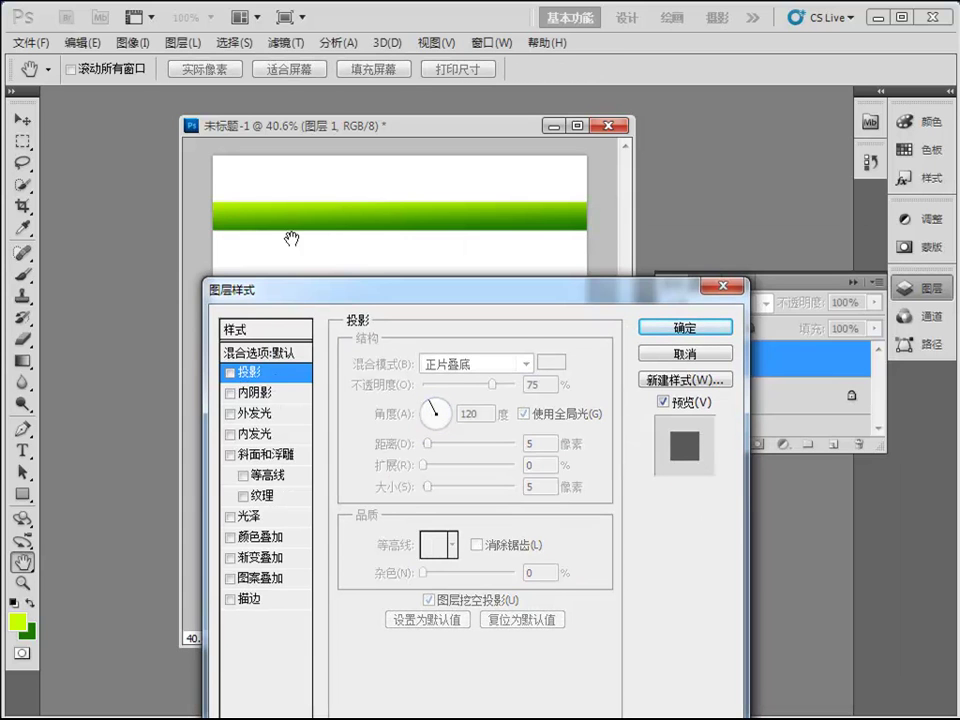
{"action": "left_click", "coordinate": [231, 373]}
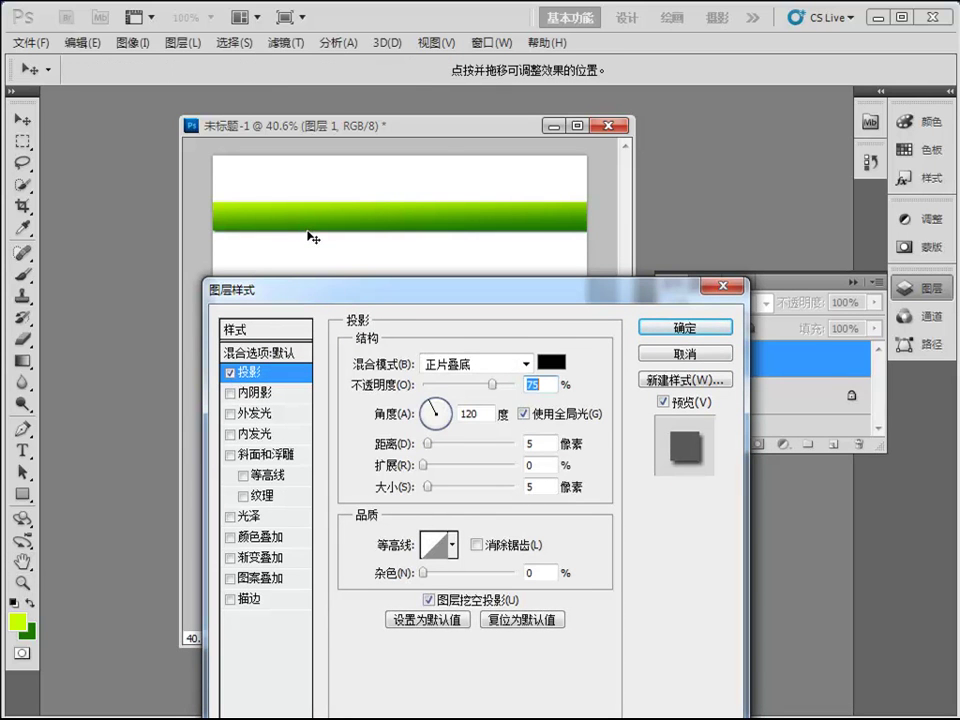
Shift the drop shadow to a 71° angle and 6 px distance, turn the effect off and cancel the layer style.
{"action": "mouse_move", "coordinate": [332, 240]}
{"action": "left_mouse_down"}
{"action": "mouse_move", "coordinate": [336, 259]}
{"action": "mouse_move", "coordinate": [370, 232]}
{"action": "mouse_move", "coordinate": [306, 195]}
{"action": "mouse_move", "coordinate": [313, 257]}
{"action": "mouse_move", "coordinate": [335, 239]}
{"action": "left_mouse_up"}
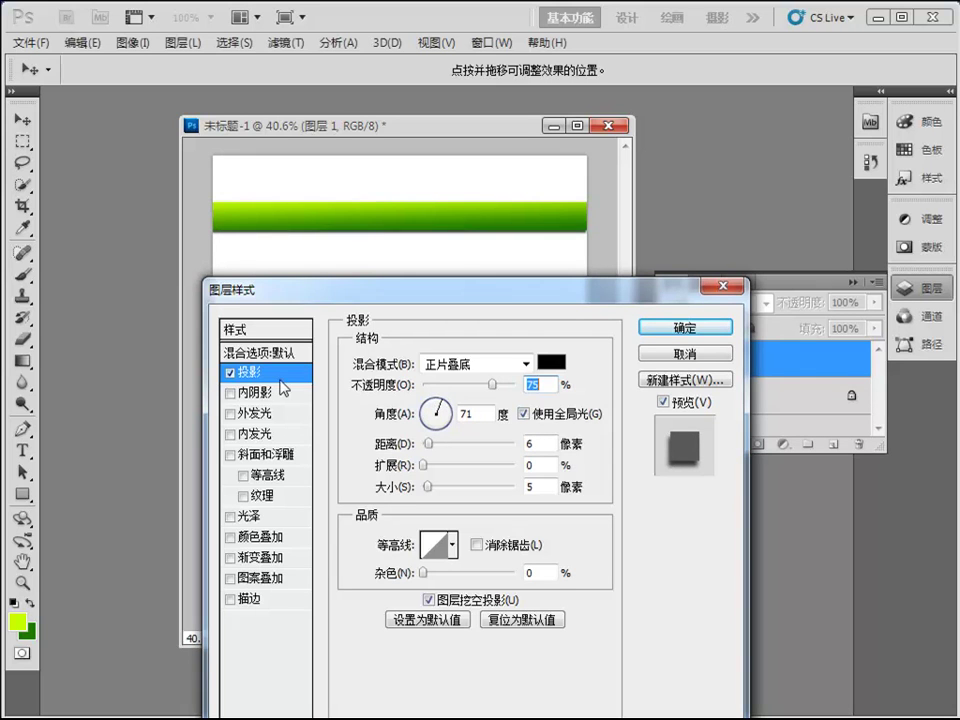
{"action": "left_click", "coordinate": [229, 371]}
{"action": "key", "text": "space"}
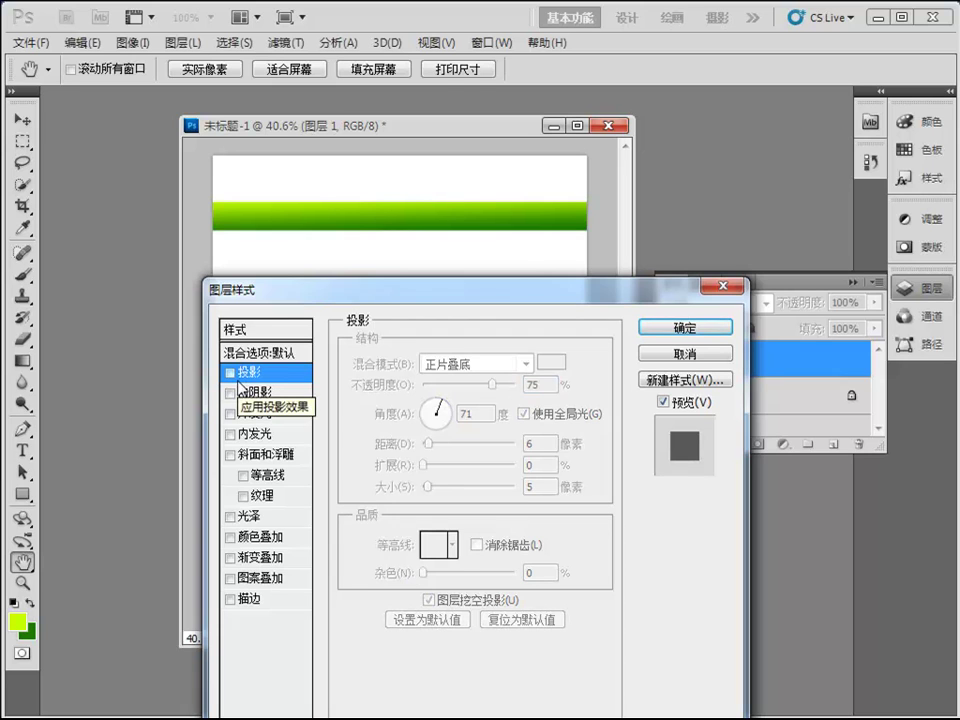
{"action": "left_click", "coordinate": [683, 355]}
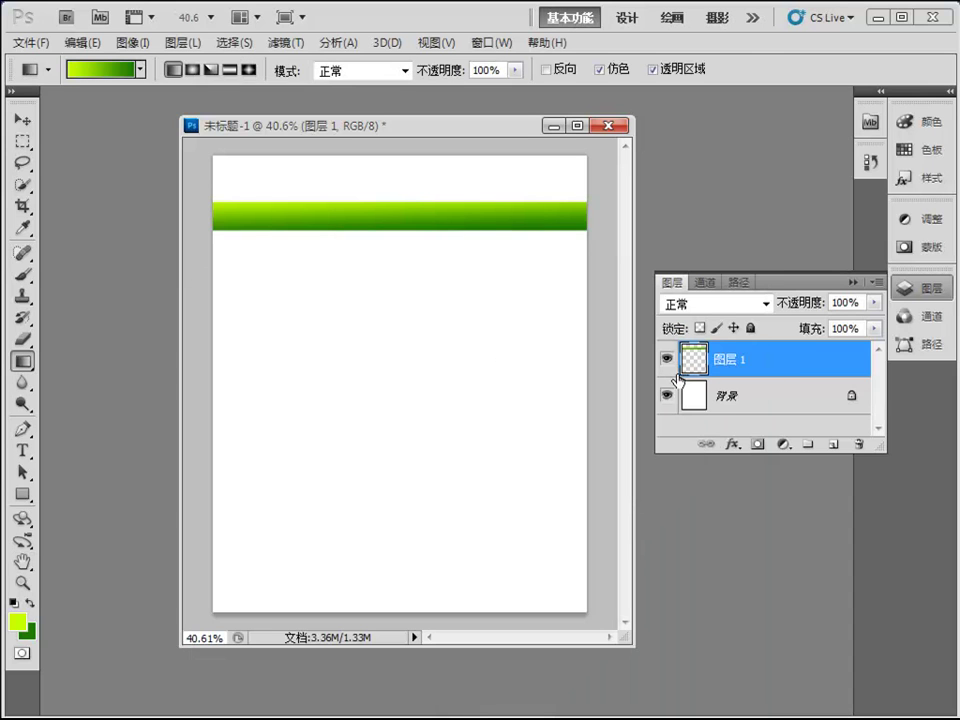
Duplicate the green strip slightly below the original, and load the copy's outline as a selection.
{"action": "key", "text": "v"}
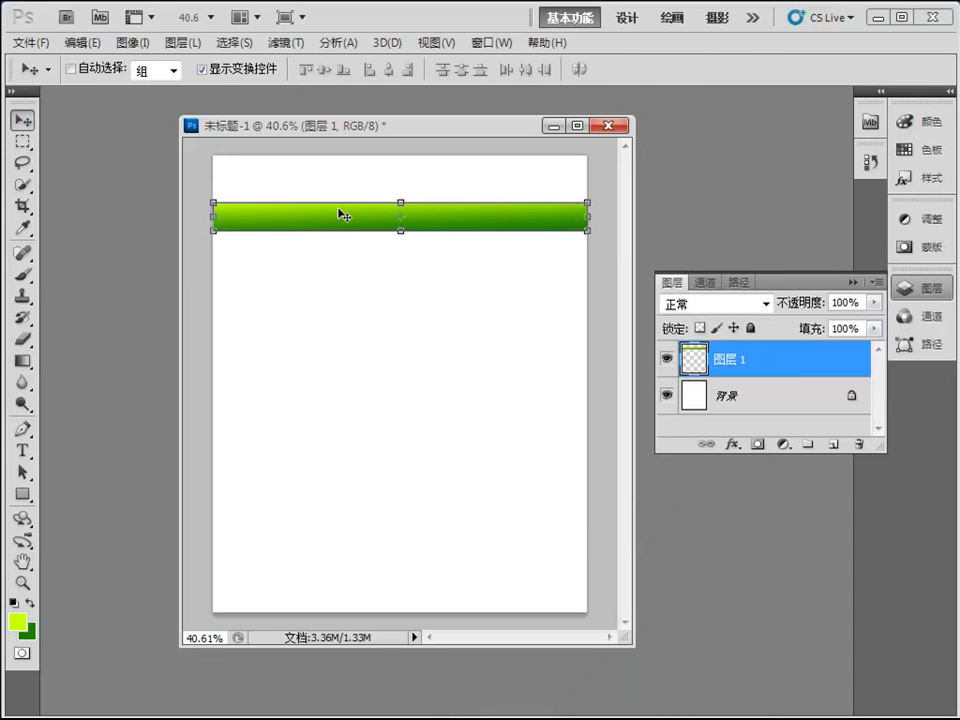
{"action": "left_click_drag", "start_coordinate": [342, 213], "coordinate": [349, 229]}
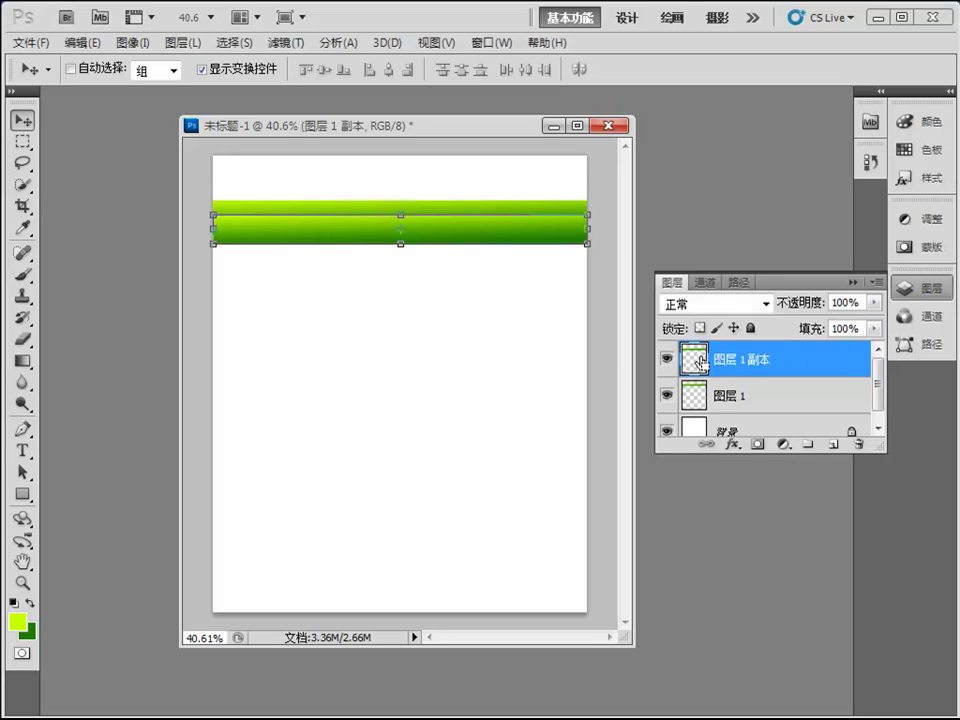
{"action": "left_click", "coordinate": [694, 362], "text": "ctrl"}
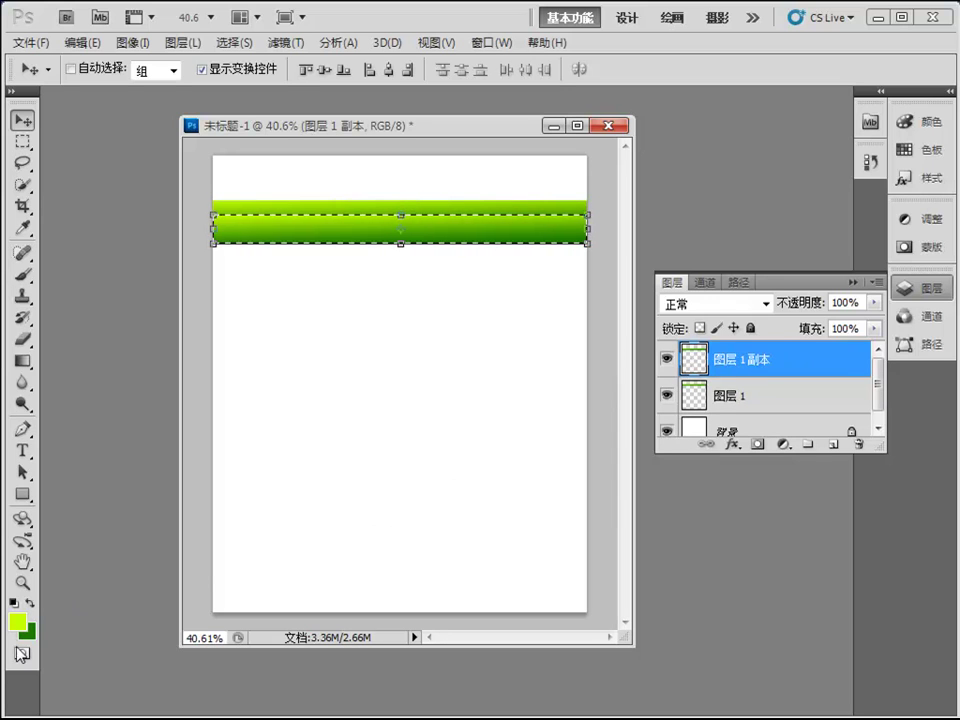
Set the foreground colour to black (000000) and fill the selected strip copy with it.
{"action": "left_click", "coordinate": [17, 621]}
{"action": "left_click_drag", "start_coordinate": [381, 438], "coordinate": [465, 542]}
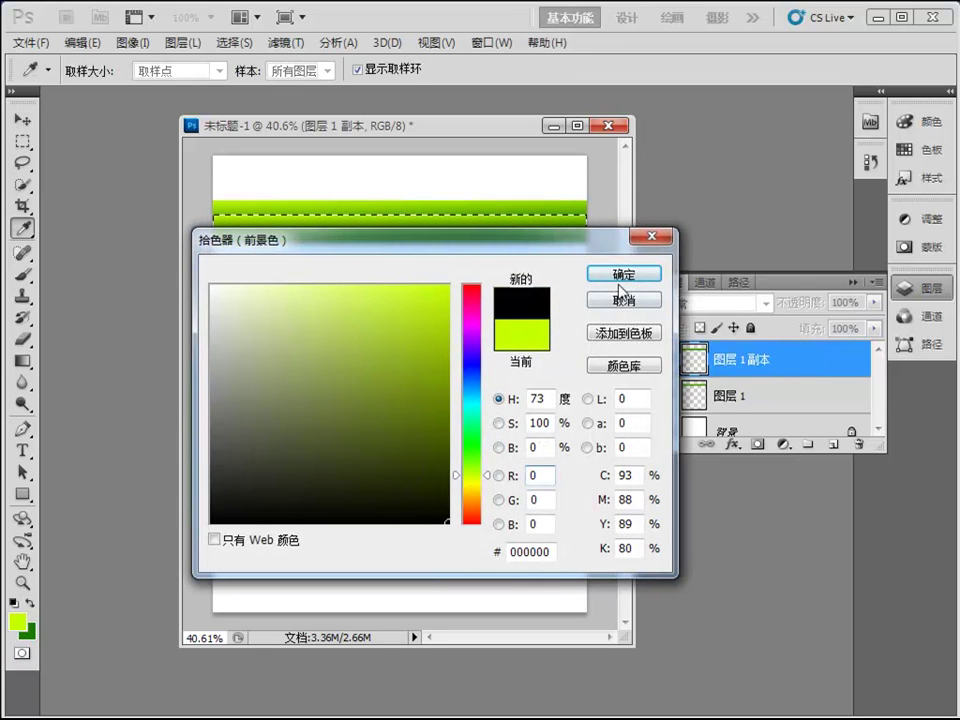
{"action": "left_click", "coordinate": [624, 276]}
{"action": "key", "text": "v"}
{"action": "key", "text": "alt+Delete"}
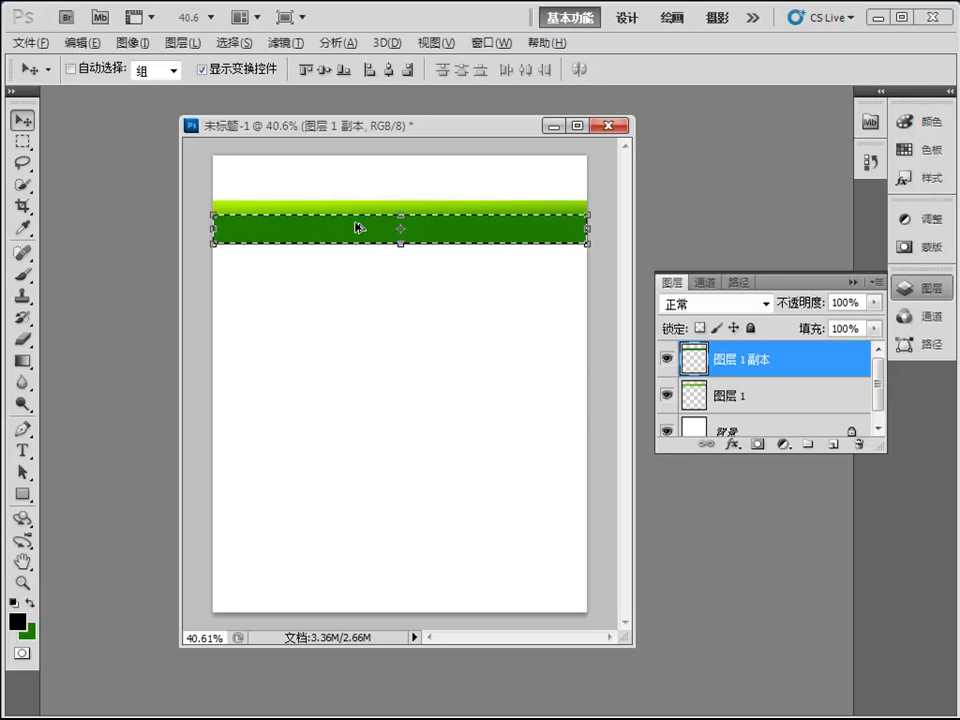
{"action": "key", "text": "alt+Delete"}
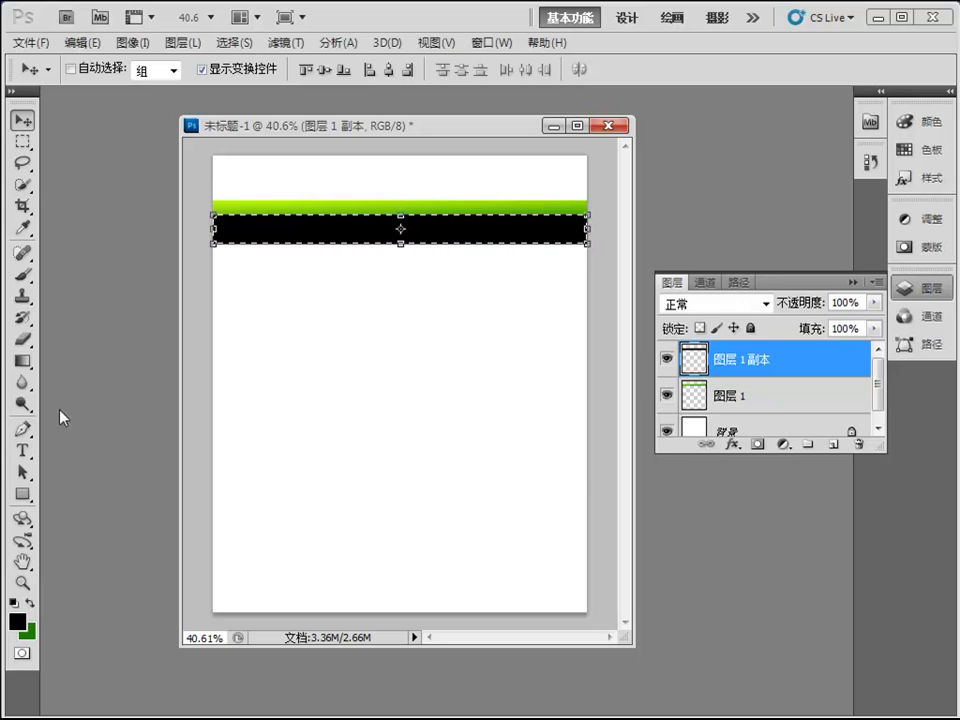
Switch to the Paint Bucket tool and deselect the black strip copy.
{"action": "left_click", "coordinate": [22, 361]}
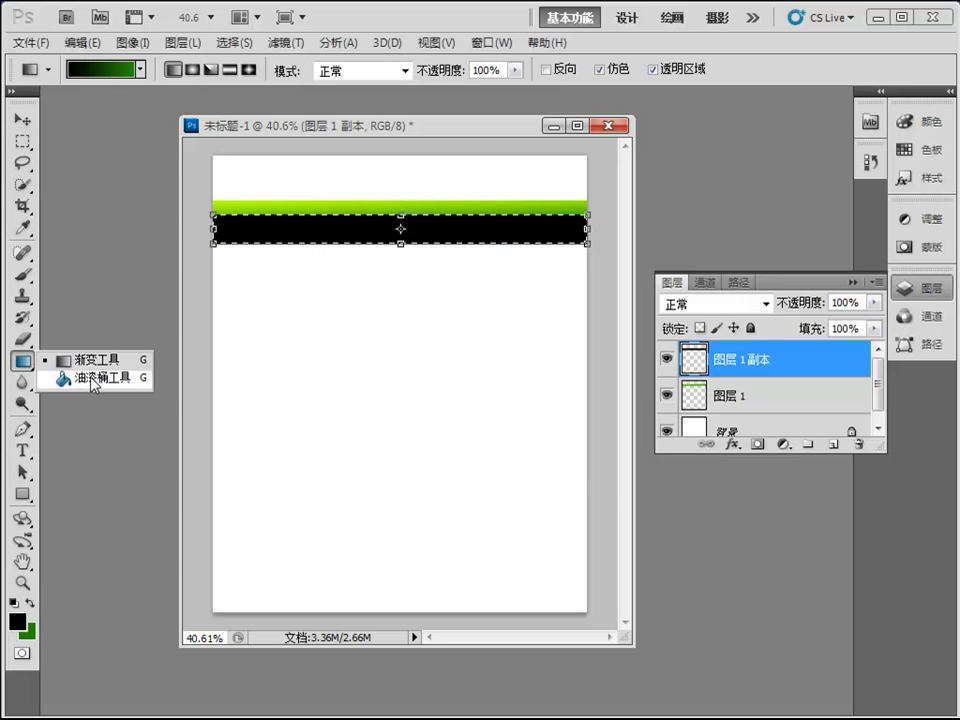
{"action": "left_click", "coordinate": [93, 380]}
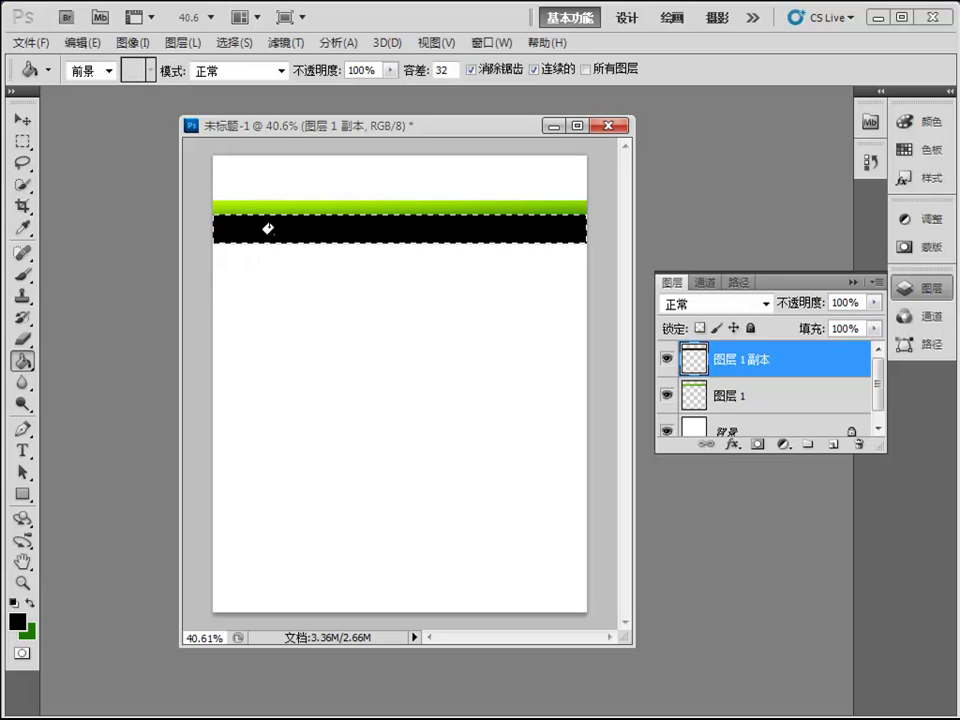
{"action": "left_click", "coordinate": [30, 602]}
{"action": "key", "text": "ctrl+d"}
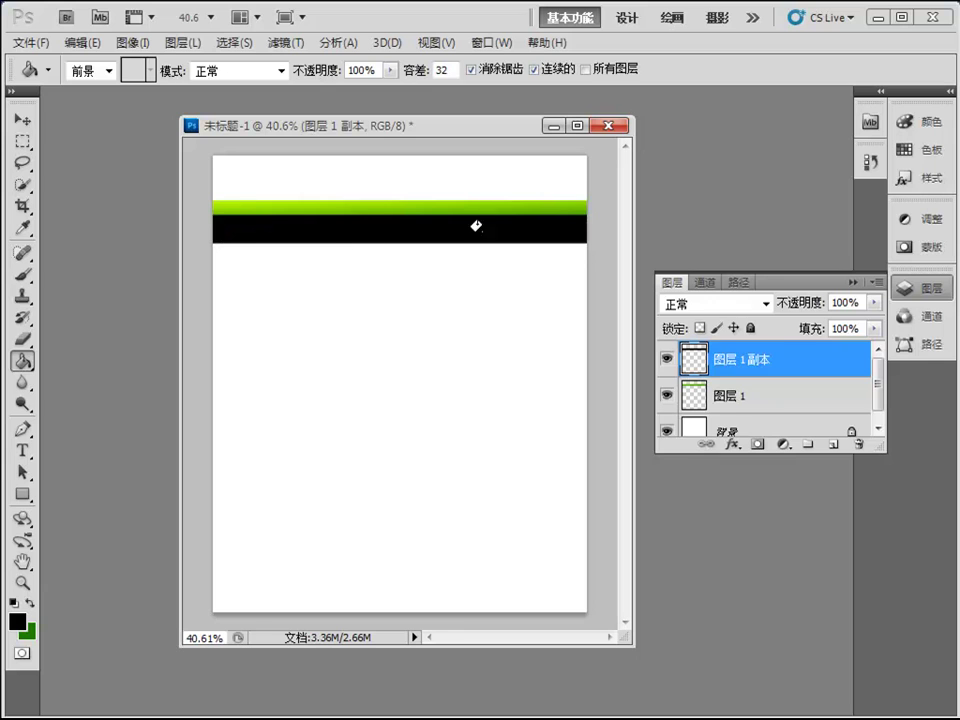
Reorder the layer 图层 1 副本 beneath 图层 1 and hide the transform controls of the Move tool.
{"action": "left_click", "coordinate": [22, 122]}
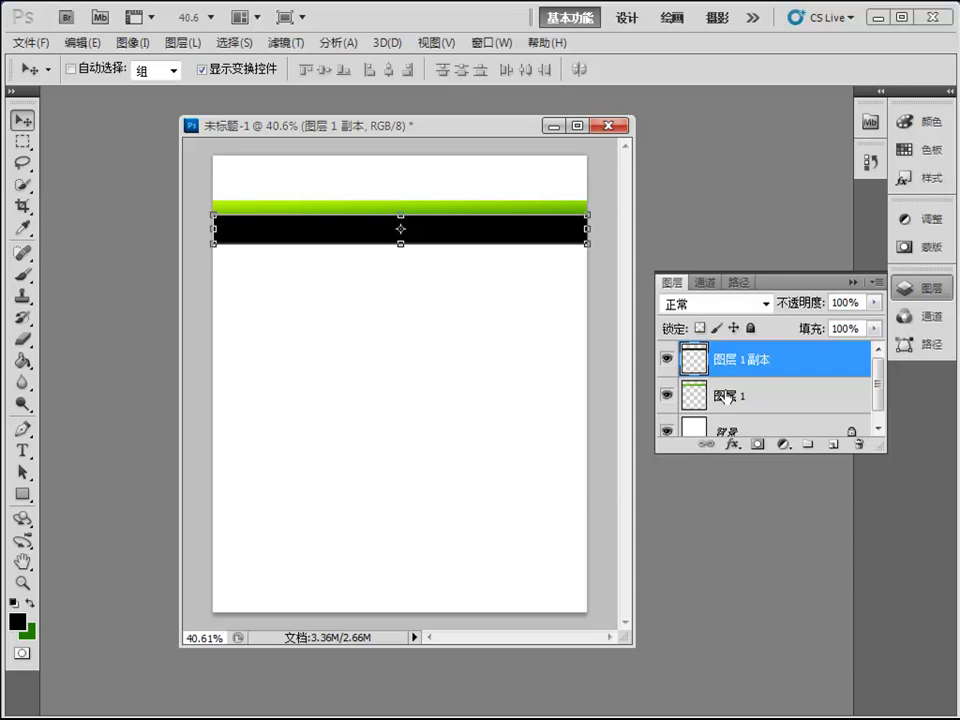
{"action": "left_click_drag", "start_coordinate": [737, 379], "coordinate": [750, 410]}
{"action": "left_click", "coordinate": [201, 69]}
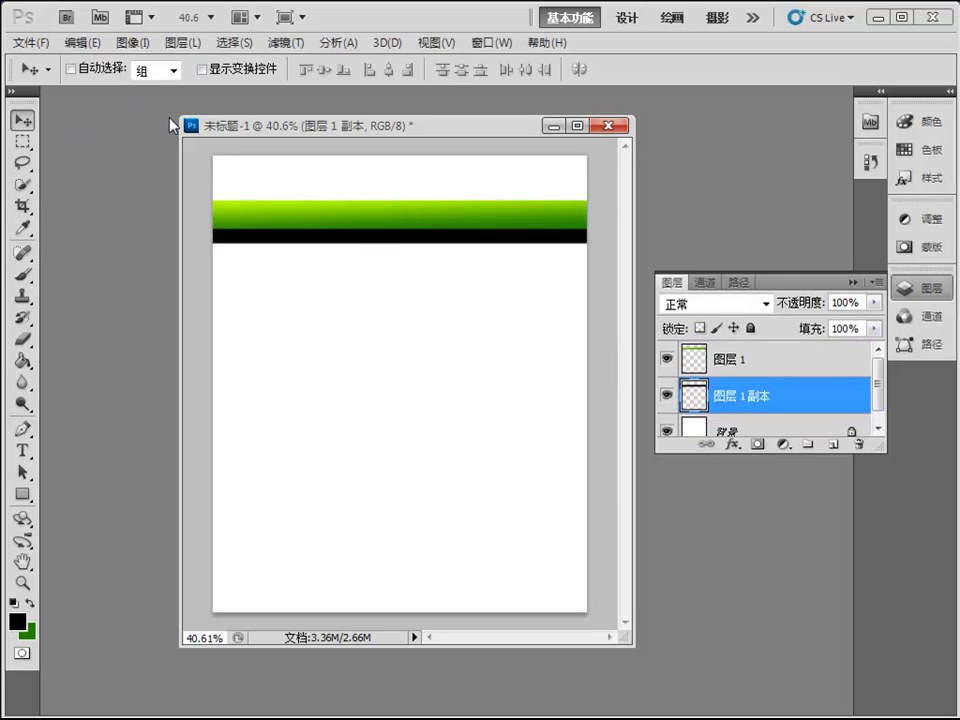
Nudge the black strip copy upward behind the green strip until only a thin black edge shows along its lower side.
{"action": "key", "text": "Up"}
{"action": "key", "text": "Up"}
{"action": "key", "text": "Up"}
{"action": "key", "text": "Up"}
{"action": "key", "text": "Up"}
{"action": "key", "text": "Up"}
{"action": "key", "text": "Up"}
{"action": "key", "text": "Up"}
{"action": "key", "text": "Up"}
{"action": "key", "text": "Up"}
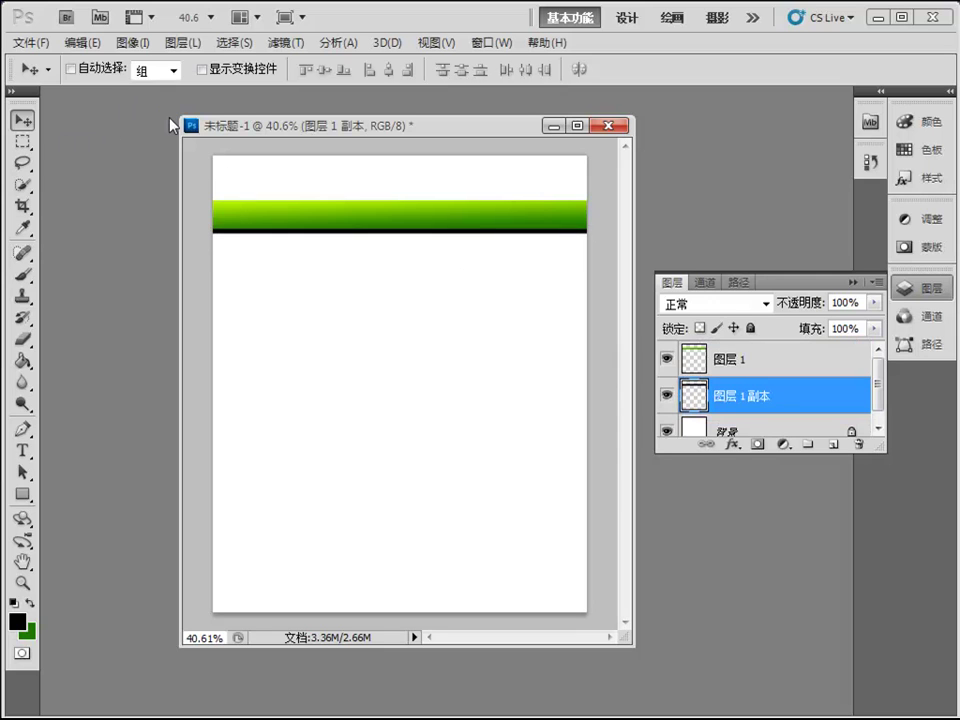
{"action": "key", "text": "Up"}
{"action": "key", "text": "Up"}
{"action": "key", "text": "Up"}
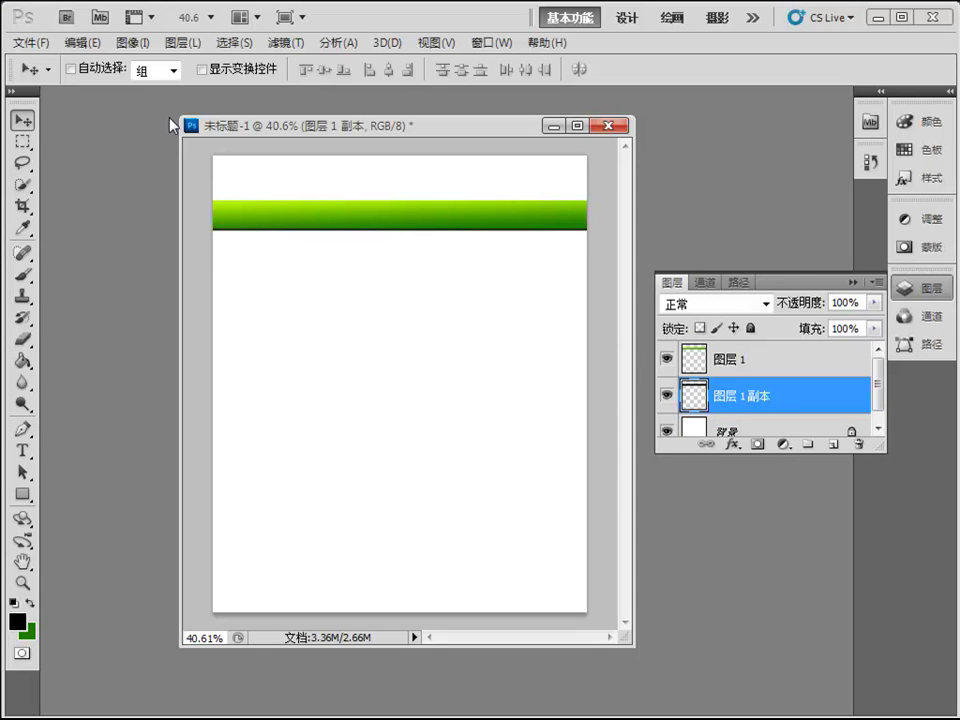
{"action": "key", "text": "Down"}
Delete the layer 图层 1 副本 and enable a drop shadow in the blending options of 图层 1.
{"action": "left_click_drag", "start_coordinate": [720, 383], "coordinate": [857, 443]}
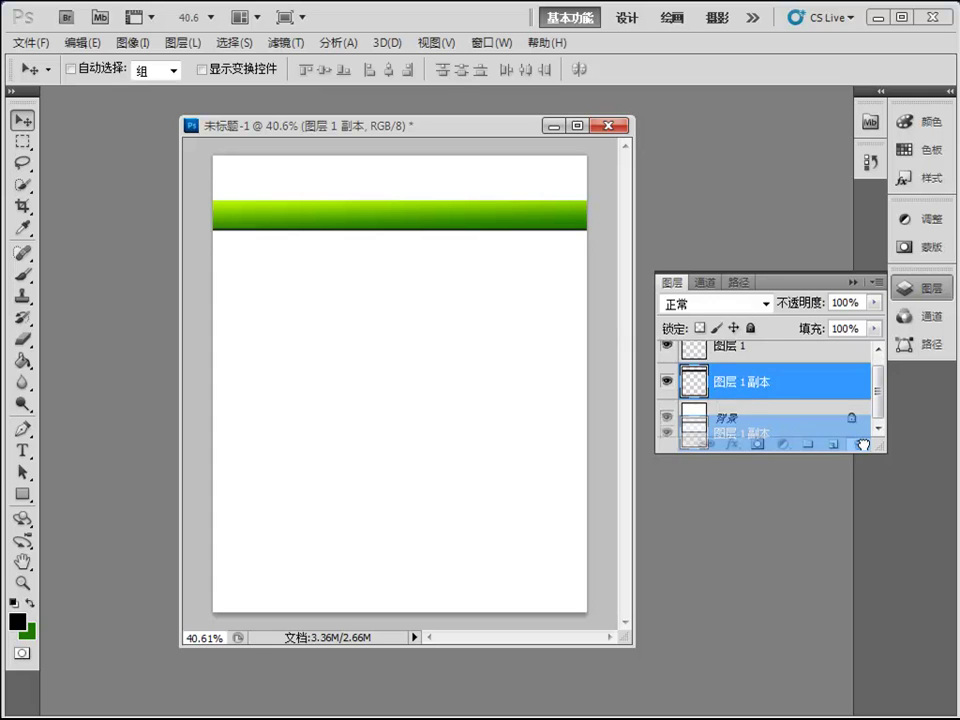
{"action": "left_click", "coordinate": [746, 362]}
{"action": "right_click", "coordinate": [750, 362]}
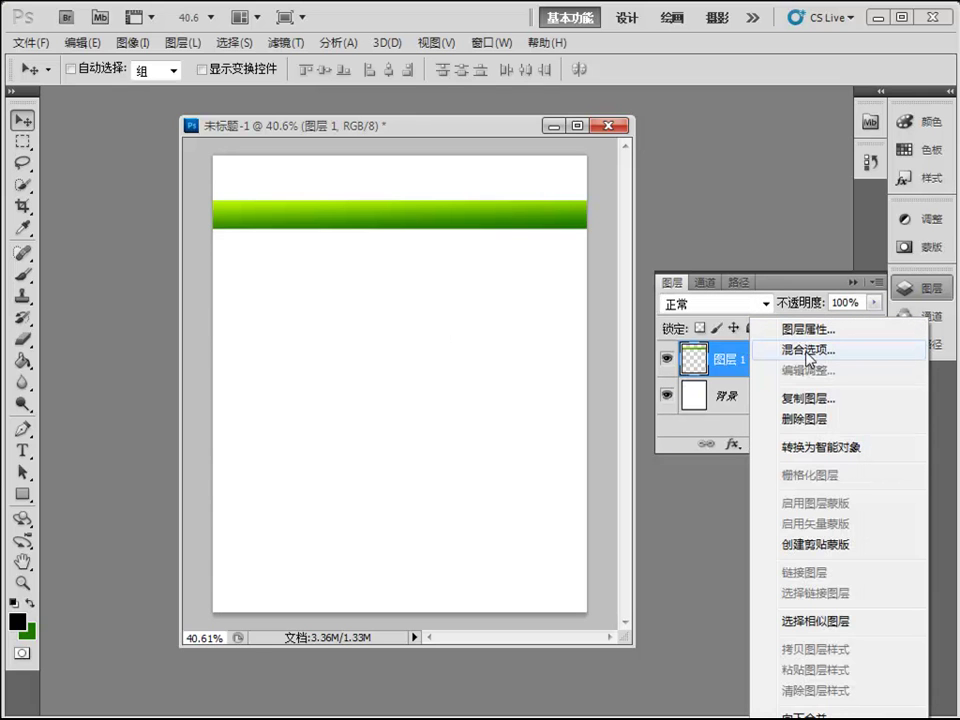
{"action": "left_click", "coordinate": [808, 350]}
{"action": "left_click", "coordinate": [258, 220]}
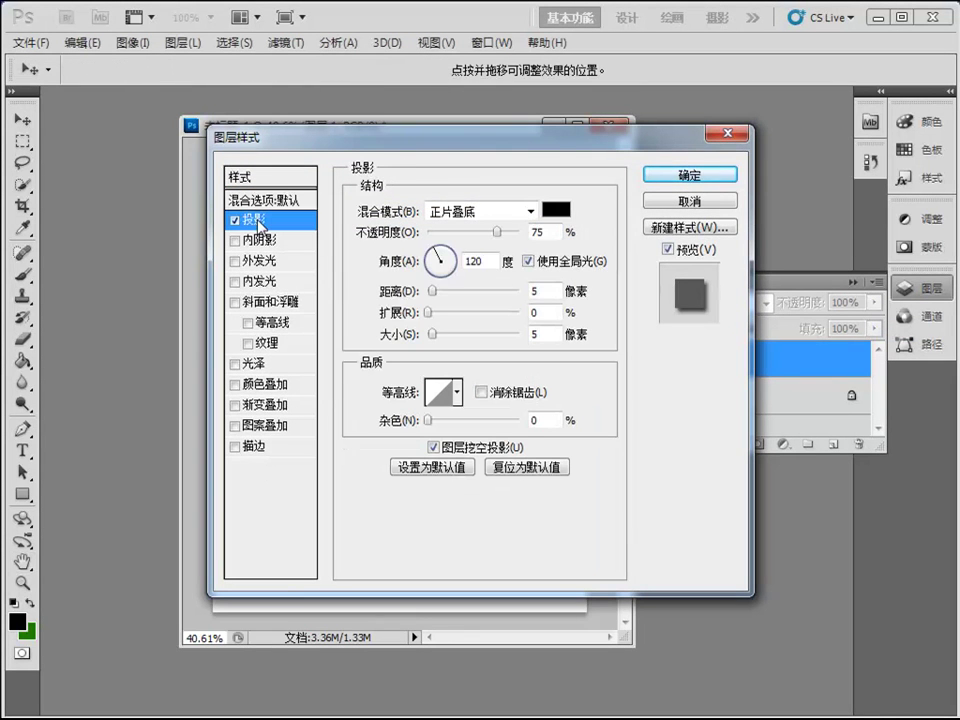
Raise the drop shadow's opacity to 100% and its distance to 33 px, keeping the strip in view.
{"action": "left_click_drag", "start_coordinate": [546, 140], "coordinate": [536, 296]}
{"action": "mouse_move", "coordinate": [490, 382]}
{"action": "left_mouse_down"}
{"action": "mouse_move", "coordinate": [555, 385]}
{"action": "mouse_move", "coordinate": [472, 386]}
{"action": "mouse_move", "coordinate": [525, 386]}
{"action": "mouse_move", "coordinate": [506, 387]}
{"action": "left_mouse_up"}
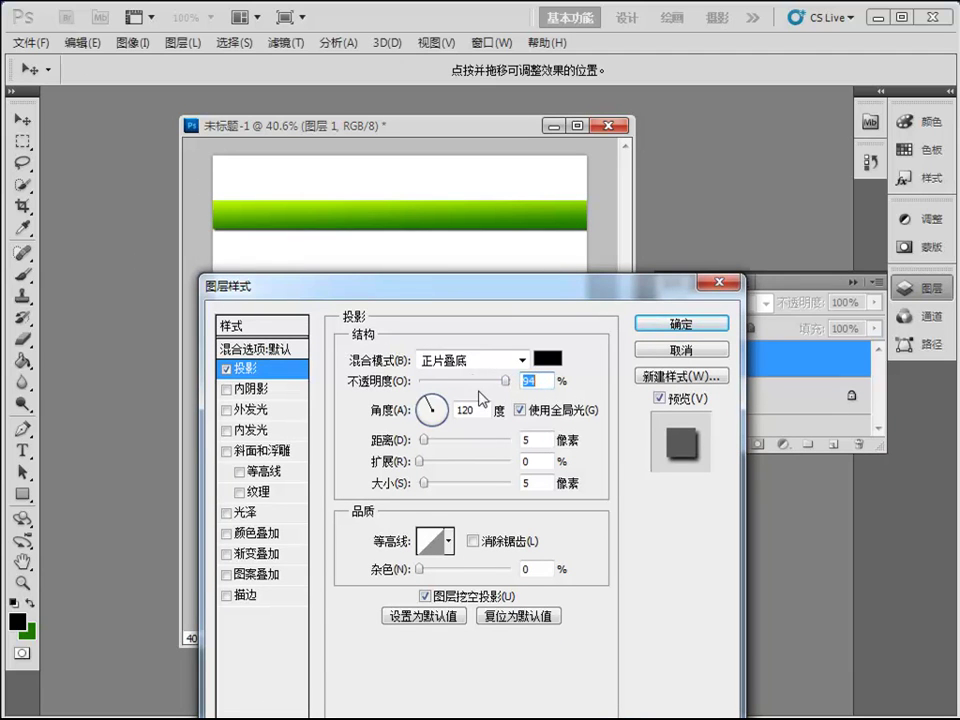
{"action": "key", "text": "Tab"}
{"action": "left_click_drag", "start_coordinate": [507, 382], "coordinate": [528, 395]}
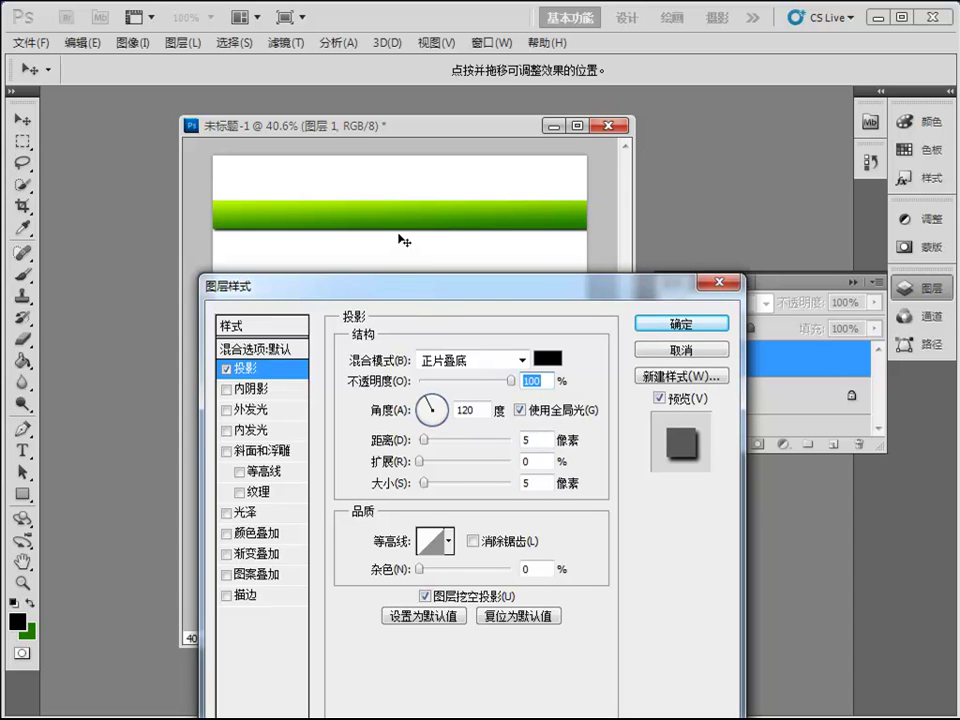
{"action": "left_click_drag", "start_coordinate": [424, 440], "coordinate": [452, 446]}
{"action": "left_click", "coordinate": [520, 384]}
{"action": "left_click_drag", "start_coordinate": [511, 381], "coordinate": [540, 383]}
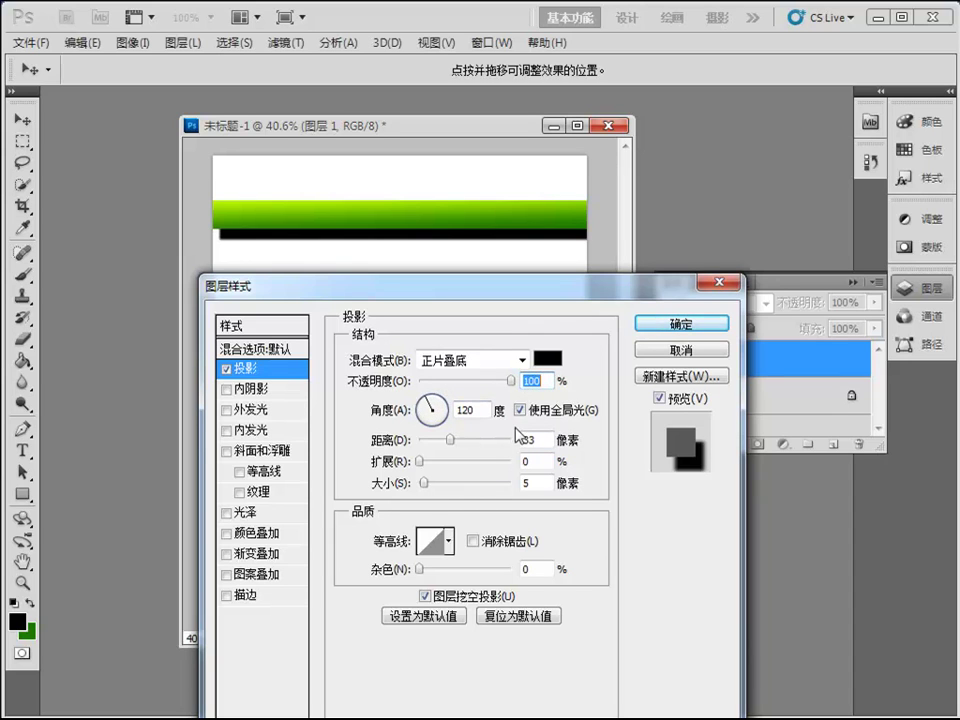
Rotate the drop shadow's angle to -60° and on to -108°, toggling global light off and back on.
{"action": "left_click_drag", "start_coordinate": [427, 398], "coordinate": [446, 431]}
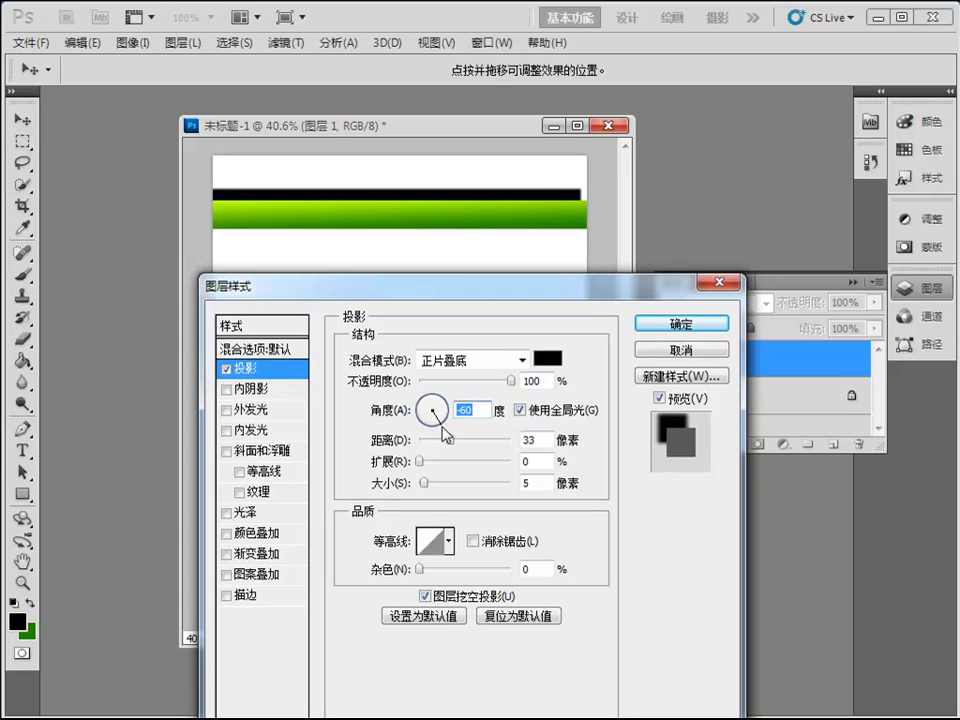
{"action": "left_click_drag", "start_coordinate": [444, 432], "coordinate": [428, 419]}
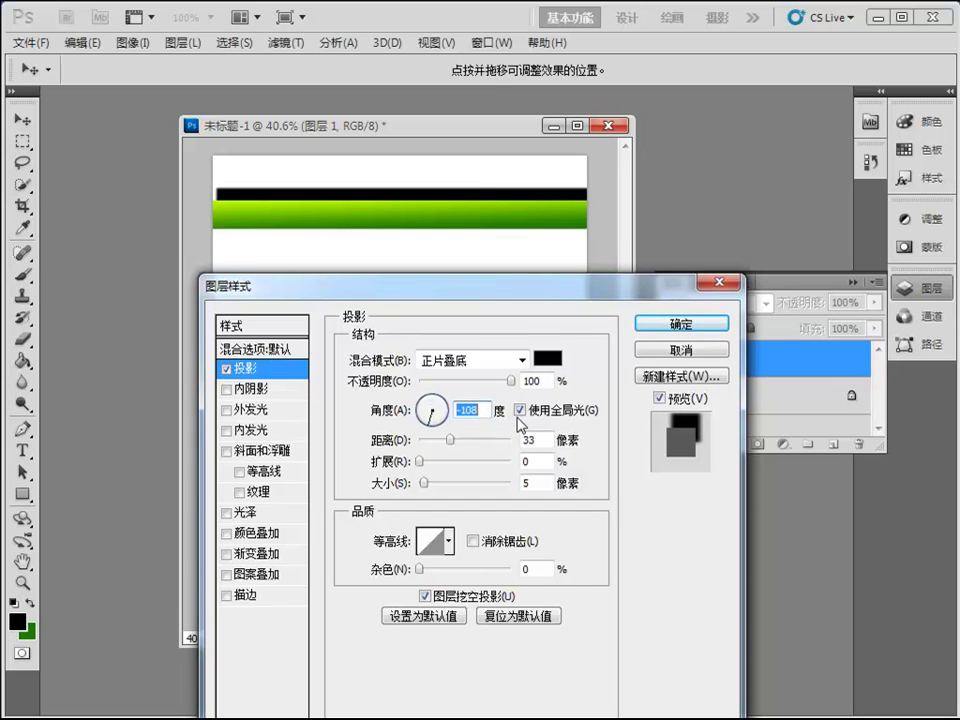
{"action": "left_click", "coordinate": [537, 414]}
{"action": "left_click", "coordinate": [535, 414]}
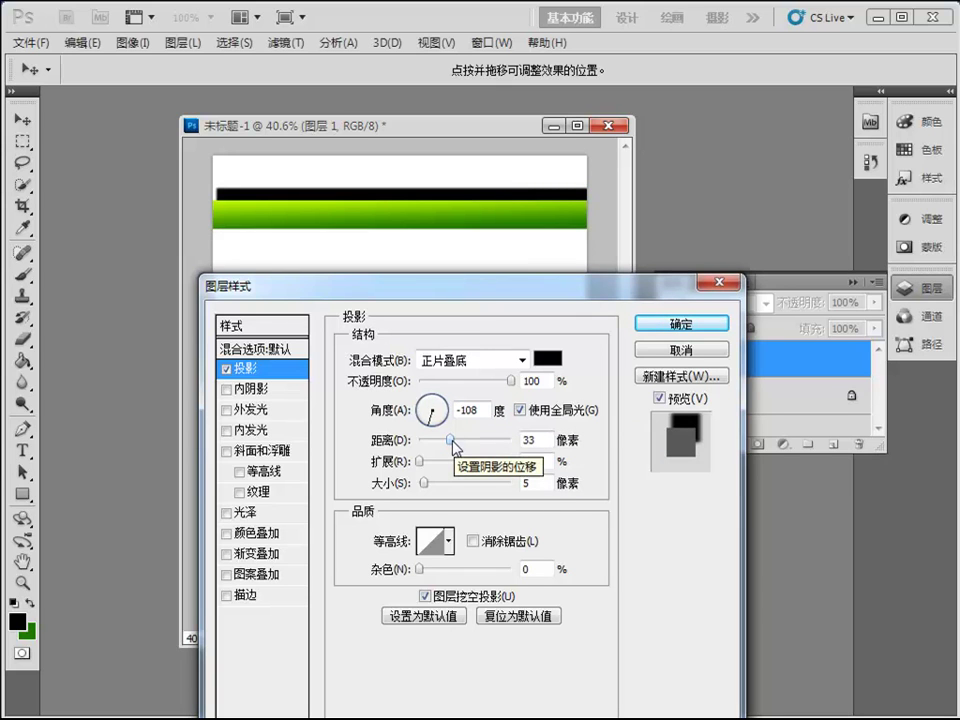
Reduce the drop shadow's distance to 5 px and leave its spread at 0%.
{"action": "left_click_drag", "start_coordinate": [452, 446], "coordinate": [425, 447]}
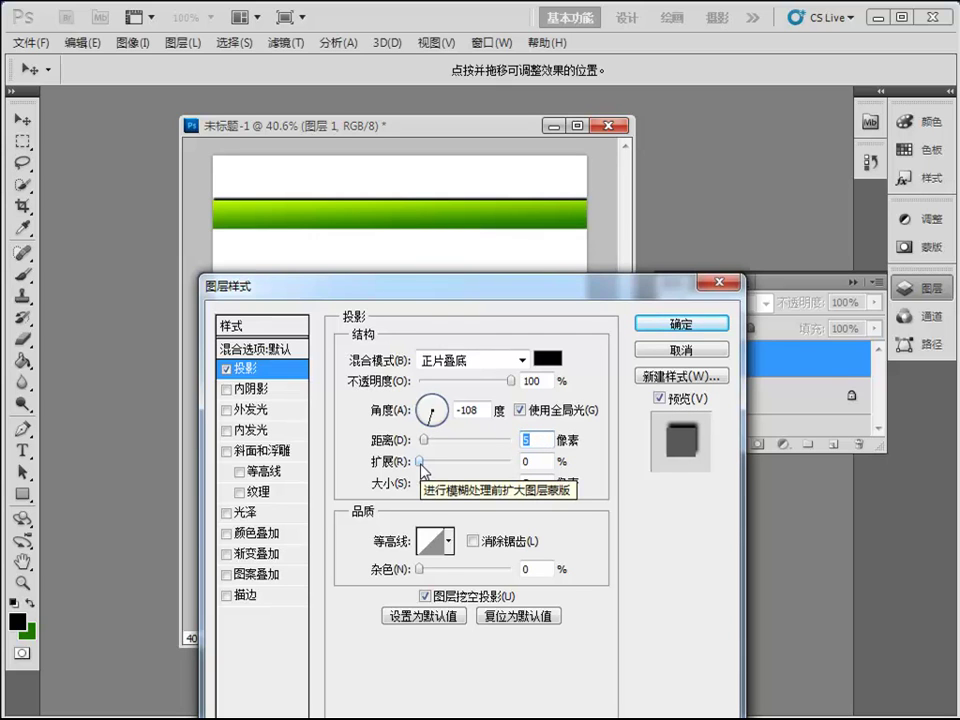
{"action": "mouse_move", "coordinate": [421, 463]}
{"action": "left_mouse_down"}
{"action": "mouse_move", "coordinate": [522, 463]}
{"action": "mouse_move", "coordinate": [414, 472]}
{"action": "left_mouse_up"}
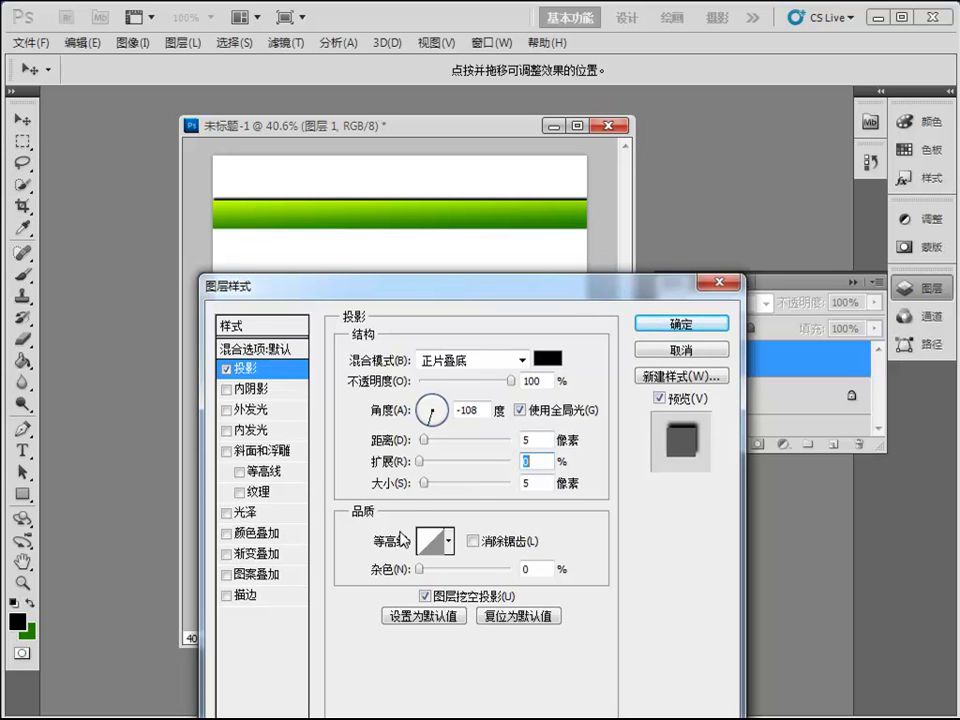